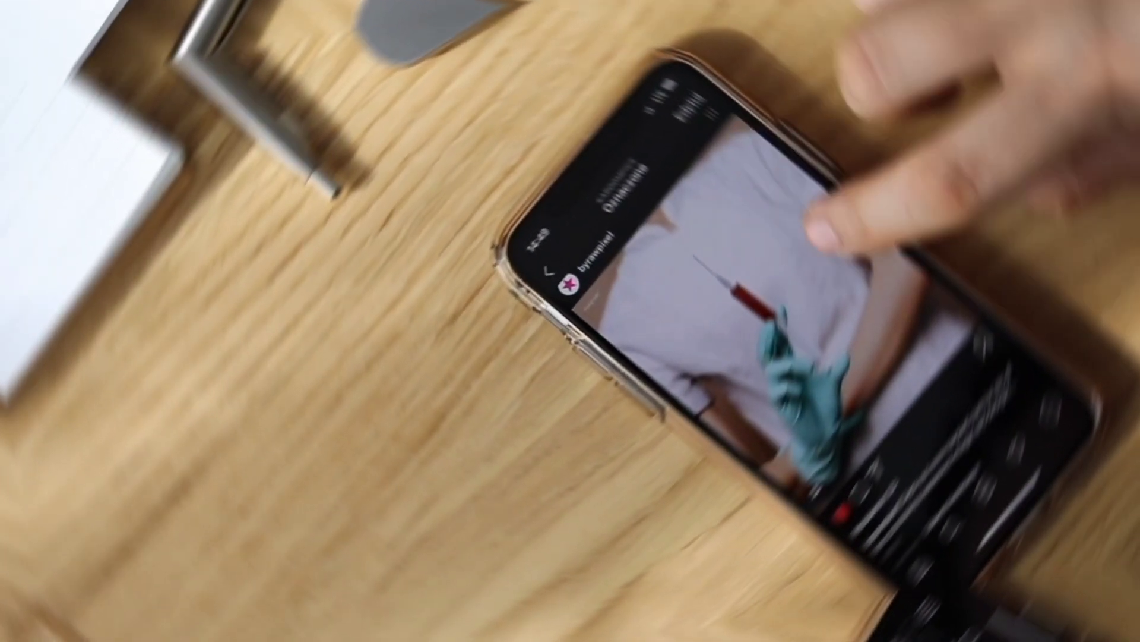
Step: Go to SIM cards & mobile networks and open the Jio 4G Prime SIM's settings
scroll(832, 249, "down", 10)
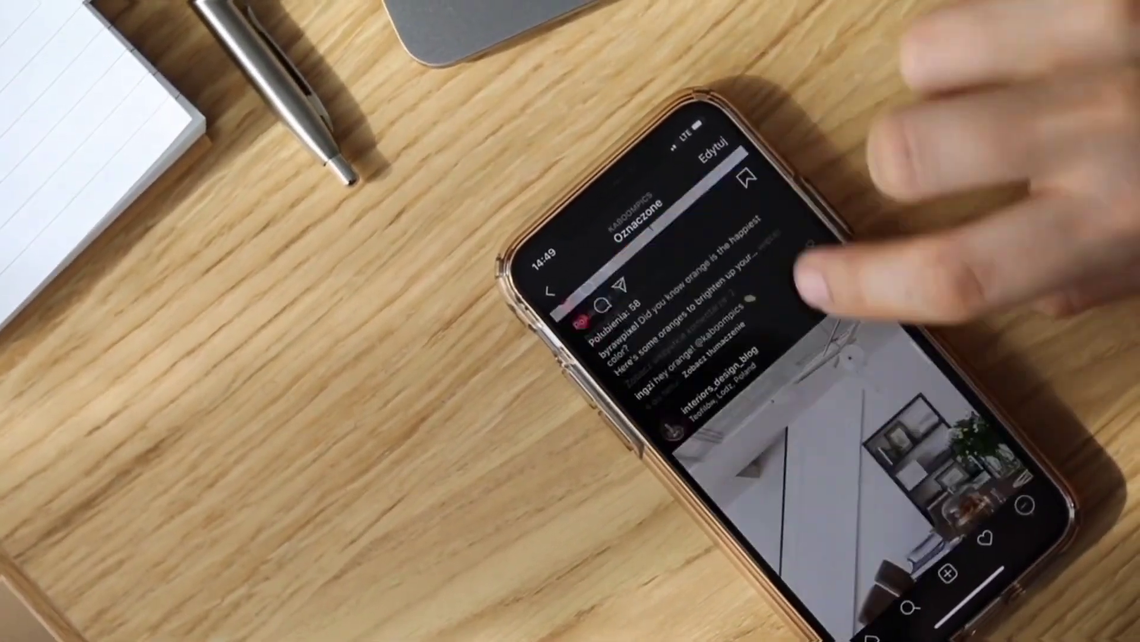
scroll(773, 357, "down", 10)
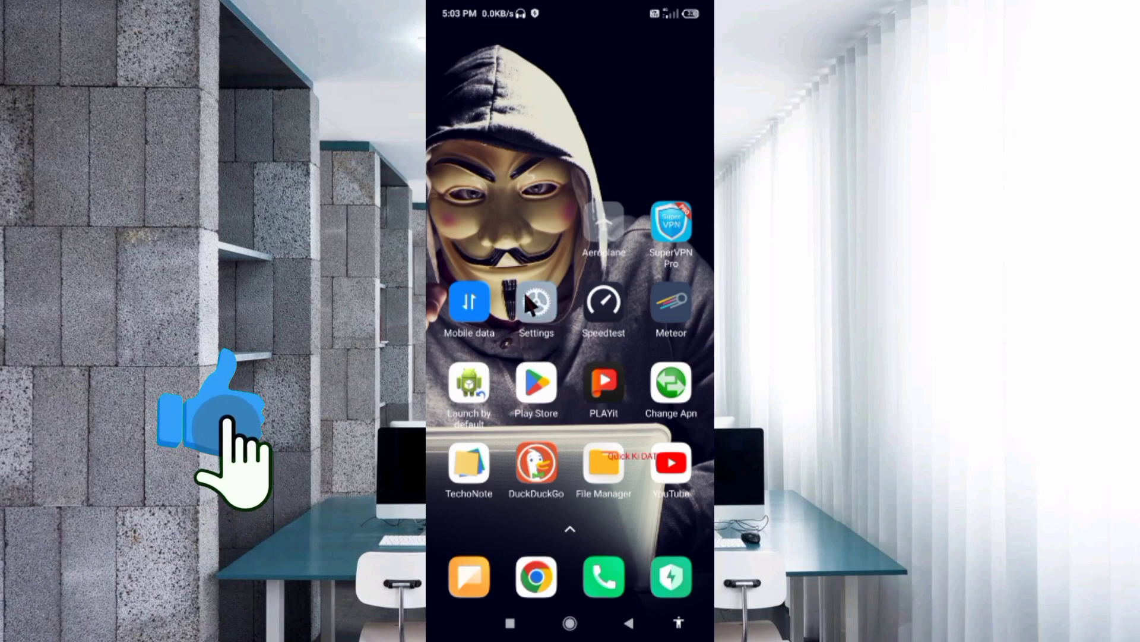
left_click(544, 326)
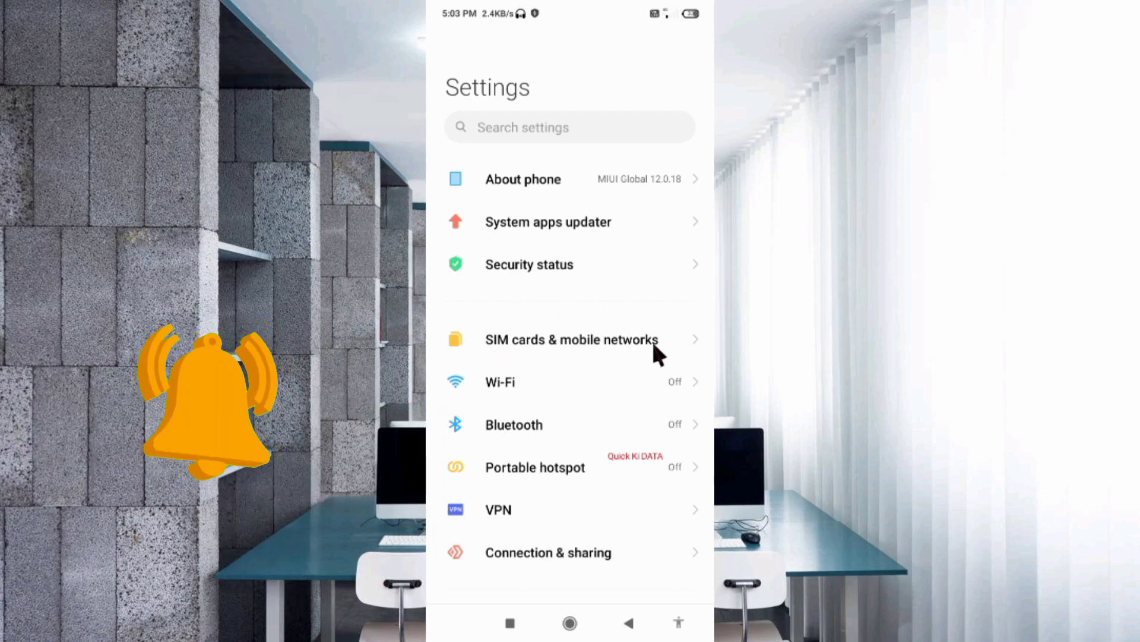
left_click(574, 349)
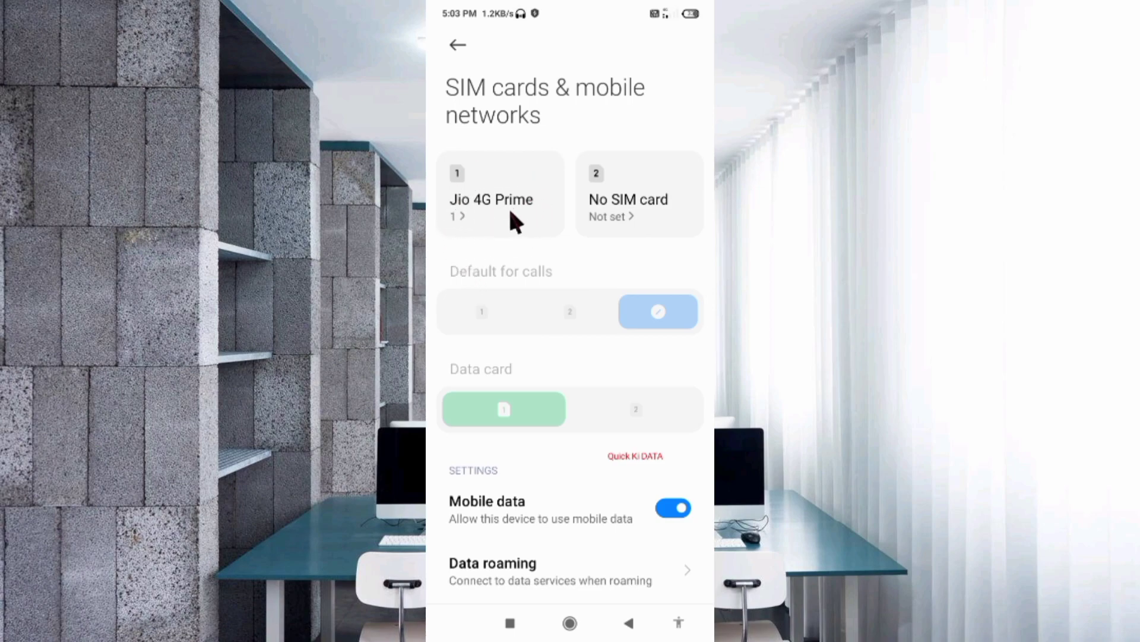
left_click(511, 223)
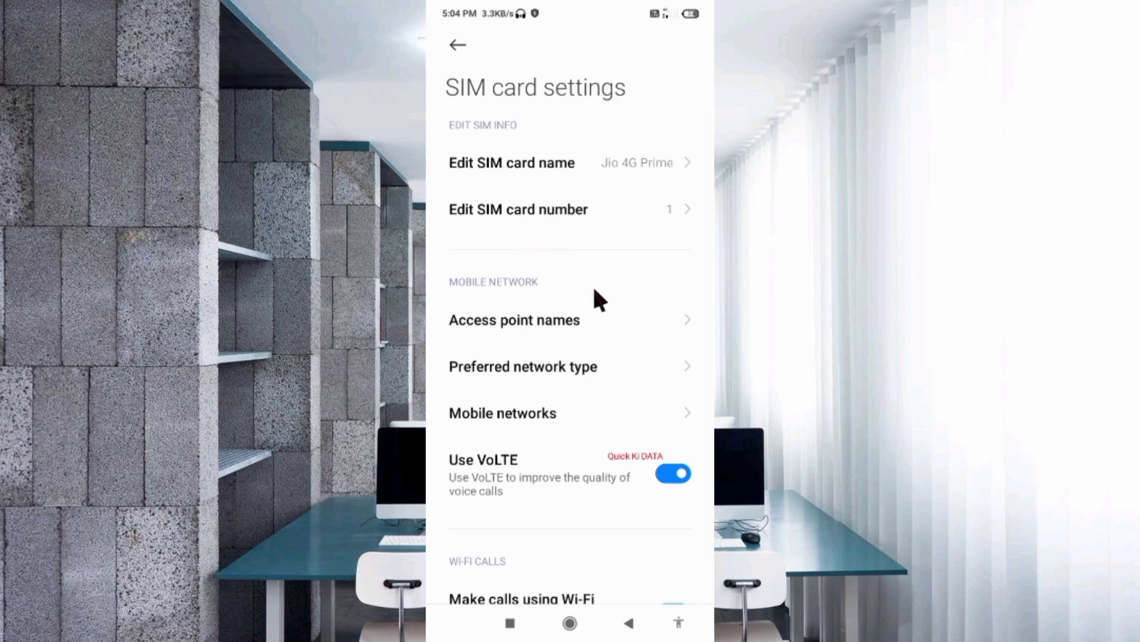
Step: Create a new APN under Access point names and start on its Name field
left_click(532, 338)
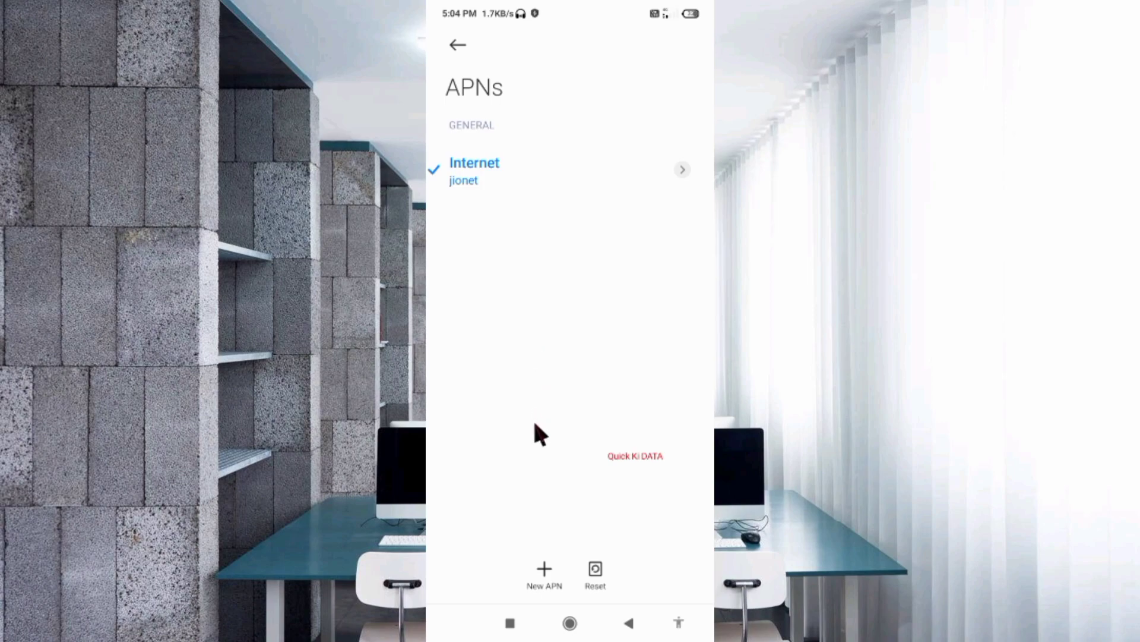
left_click(545, 571)
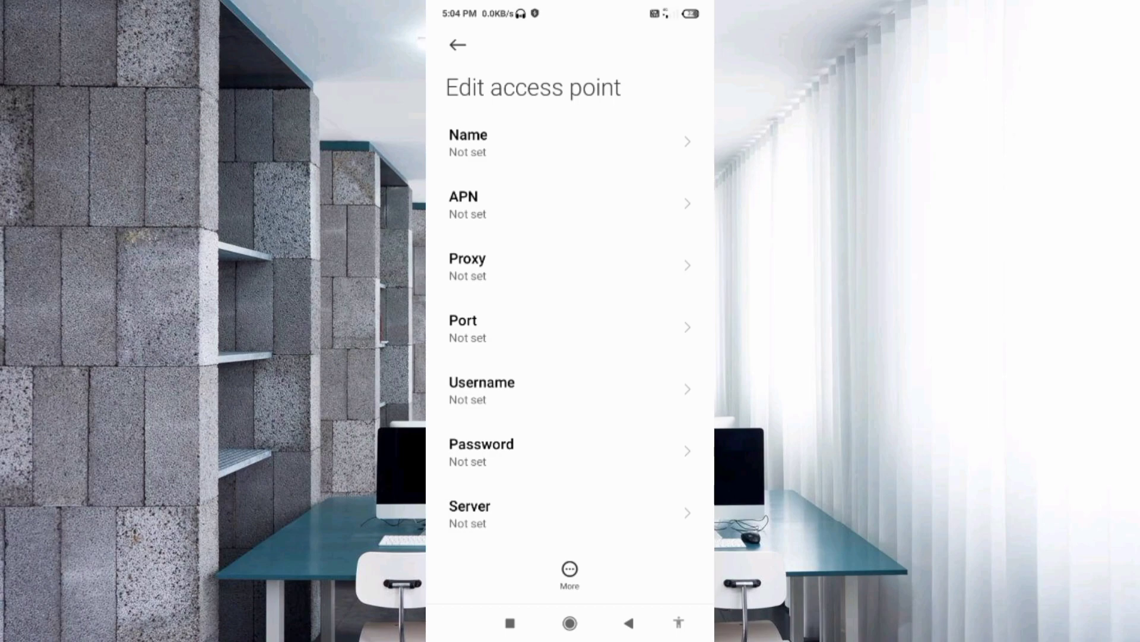
left_click(534, 142)
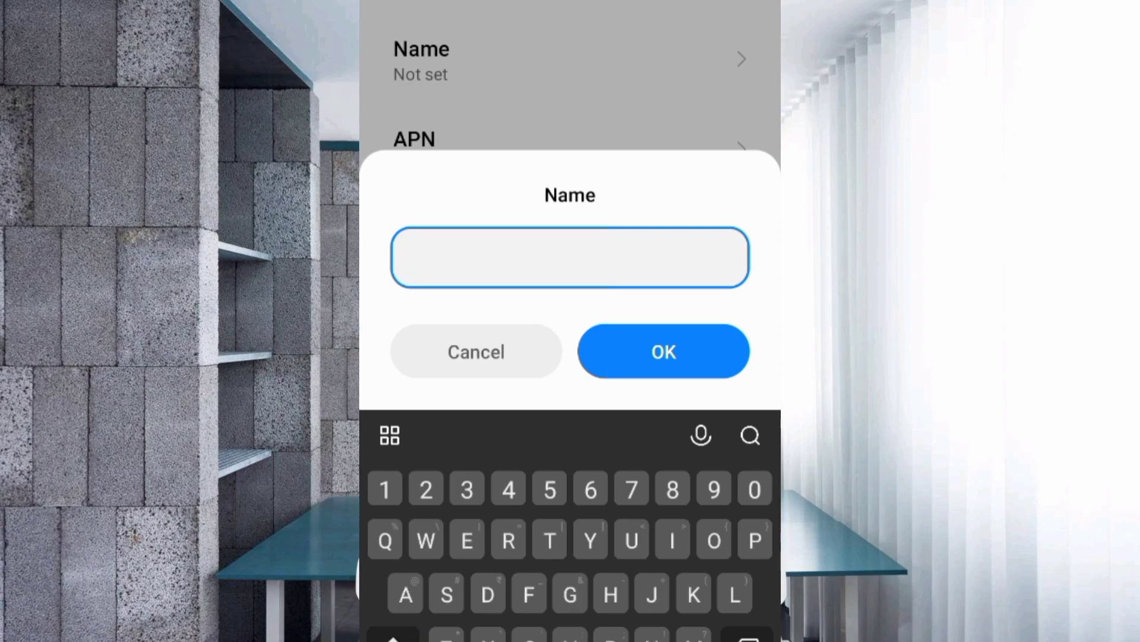
Step: Enter 'Jio Smartphone 4G' as the access point name and confirm it
type("Jio Sm")
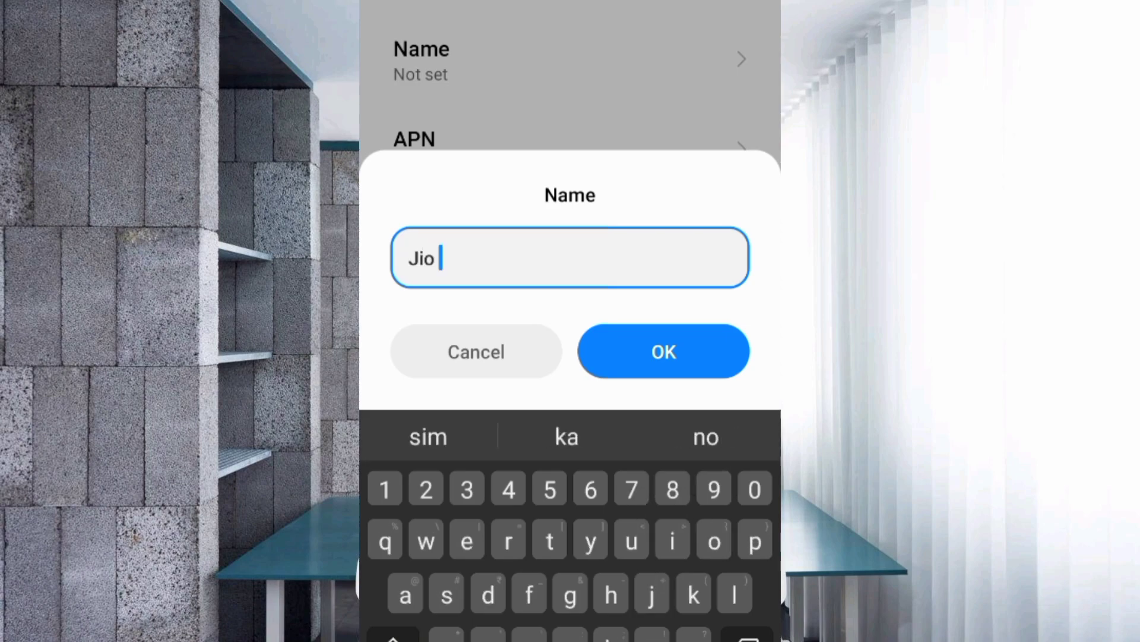
type("a")
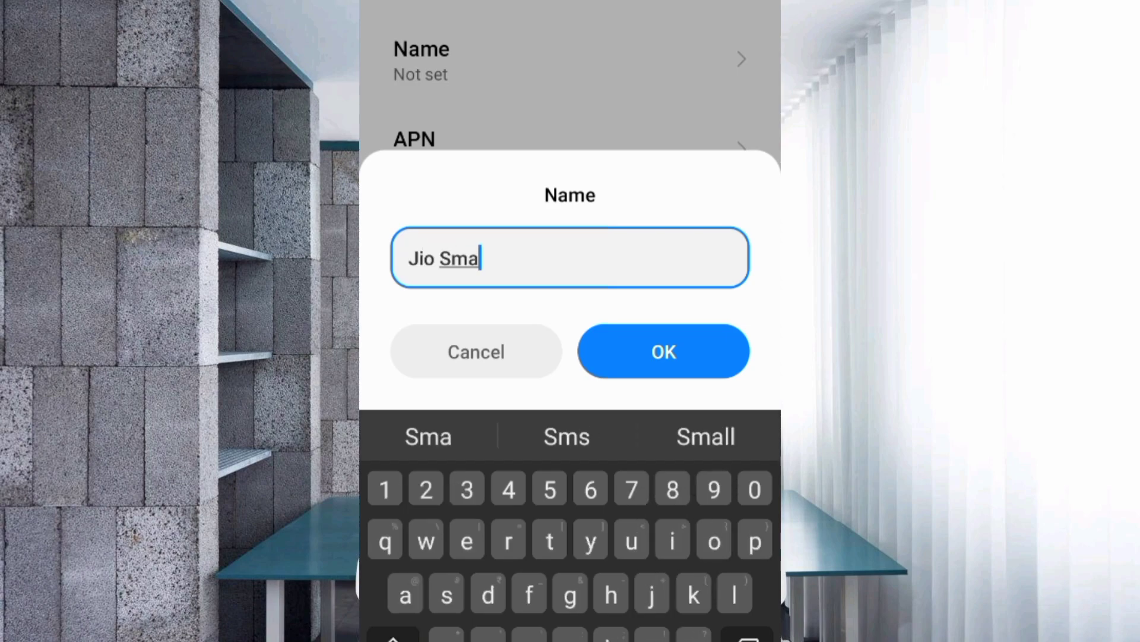
type("rtp")
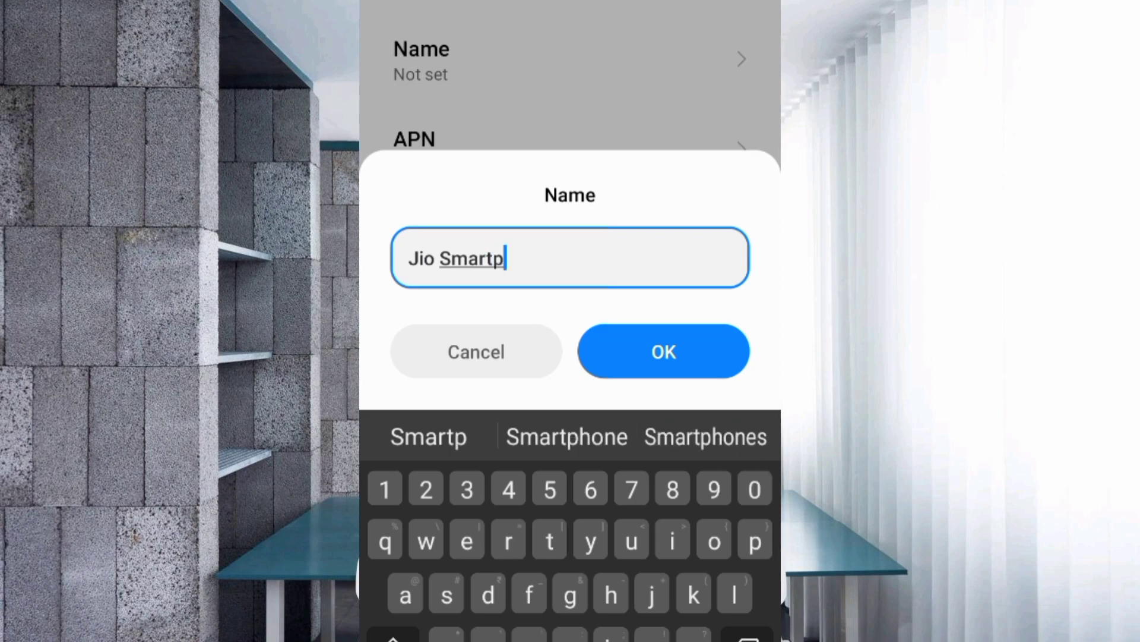
type("hone")
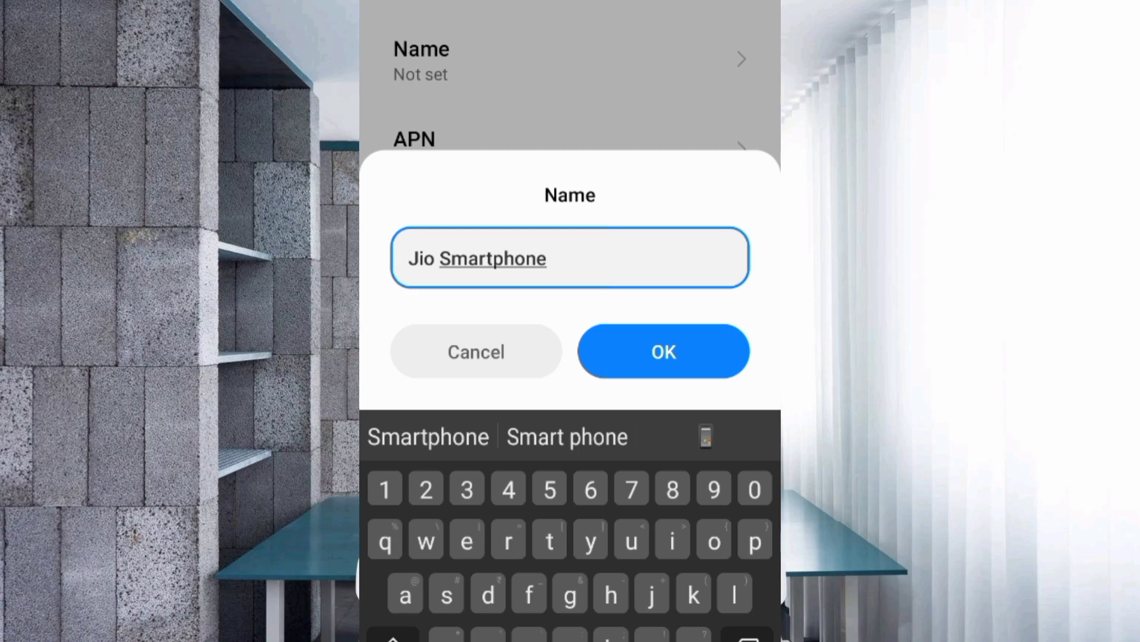
left_click(427, 436)
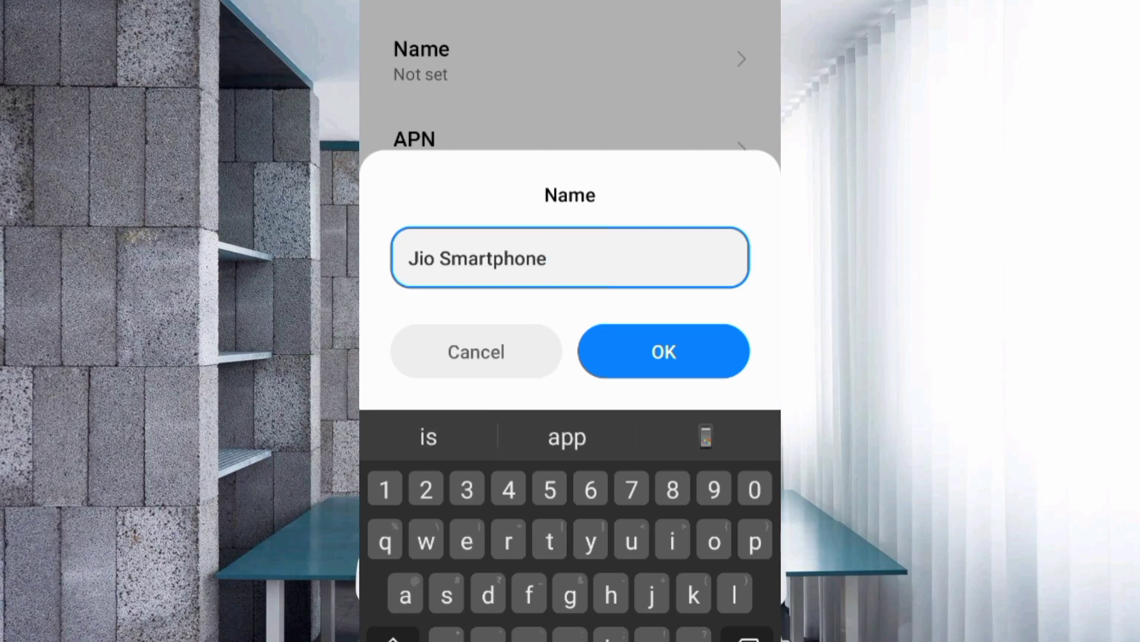
type("4G")
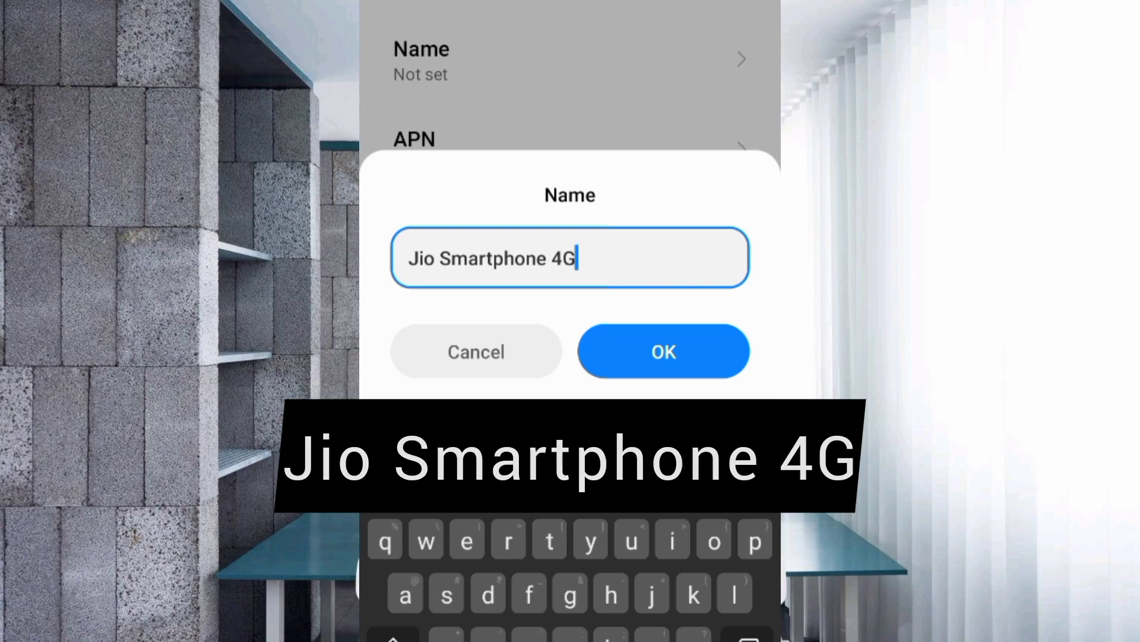
left_click(664, 351)
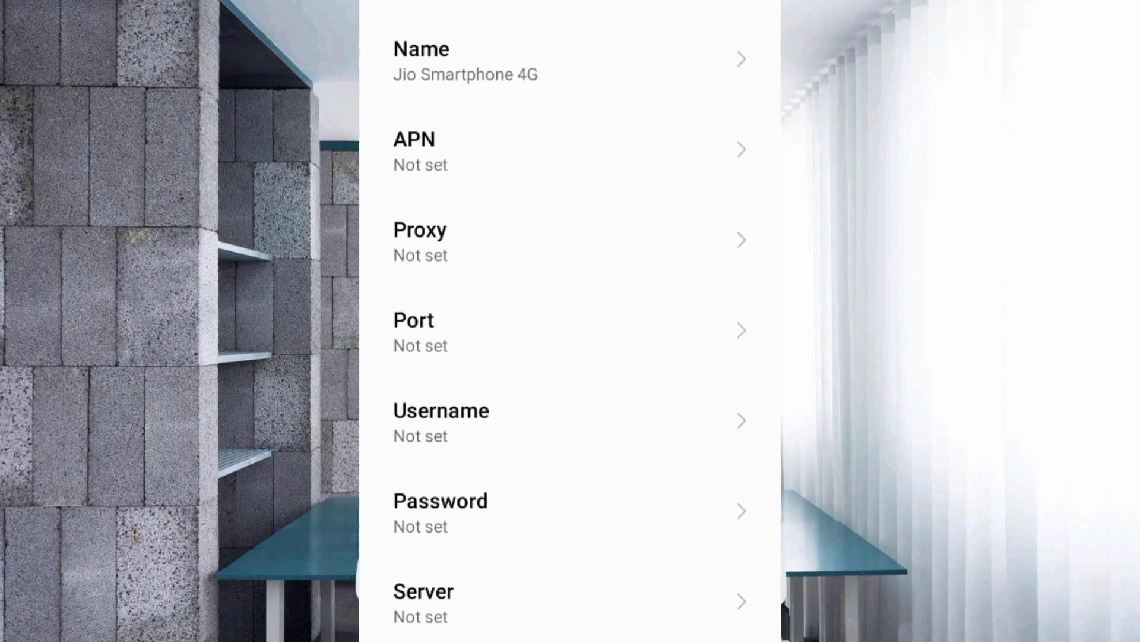
Step: Set the access point's APN field to 'JioNet'
left_click(535, 149)
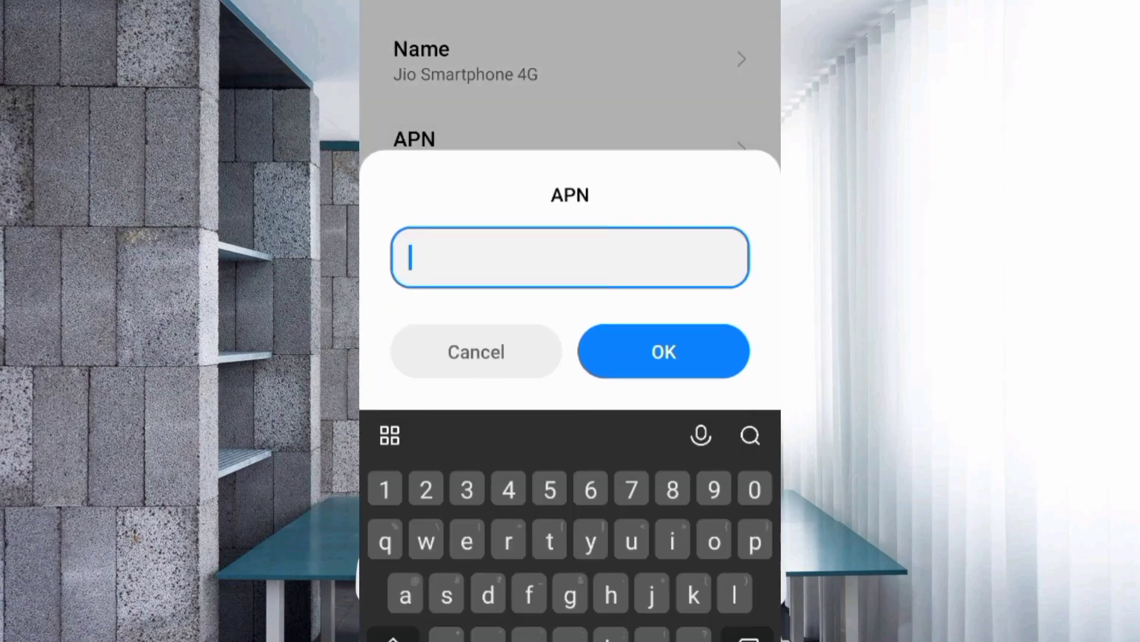
type("J")
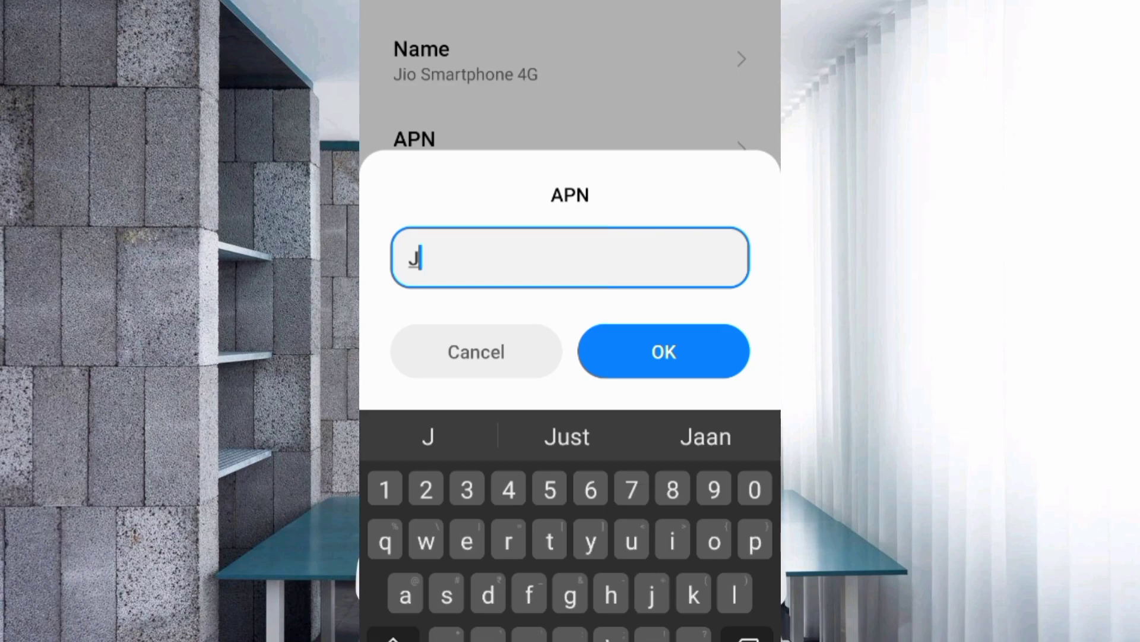
type("ioNet")
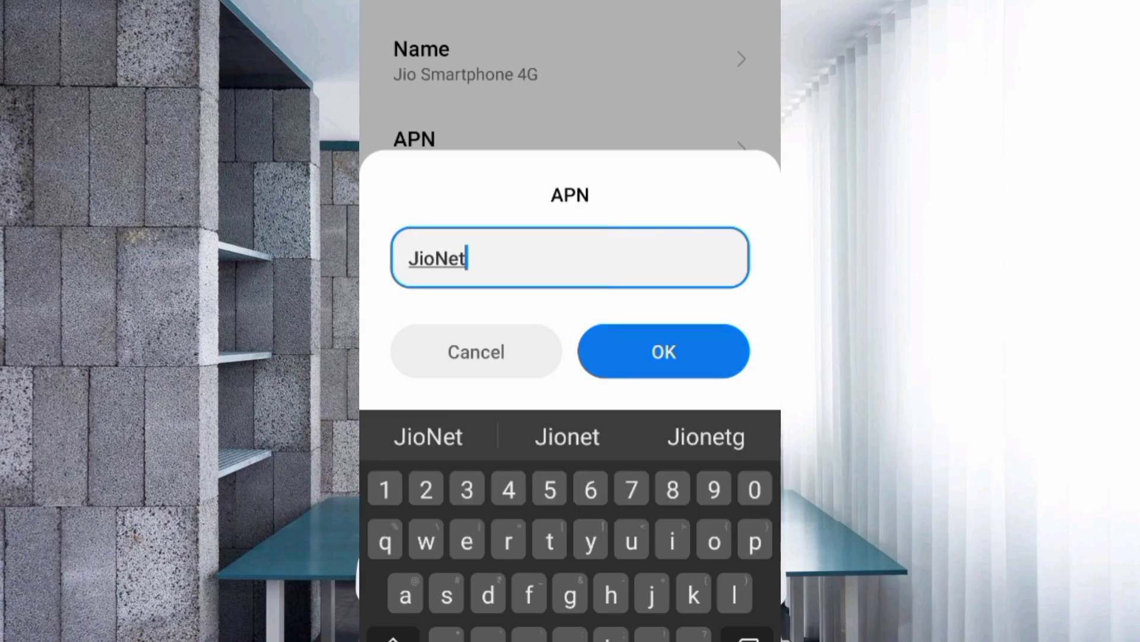
left_click(664, 351)
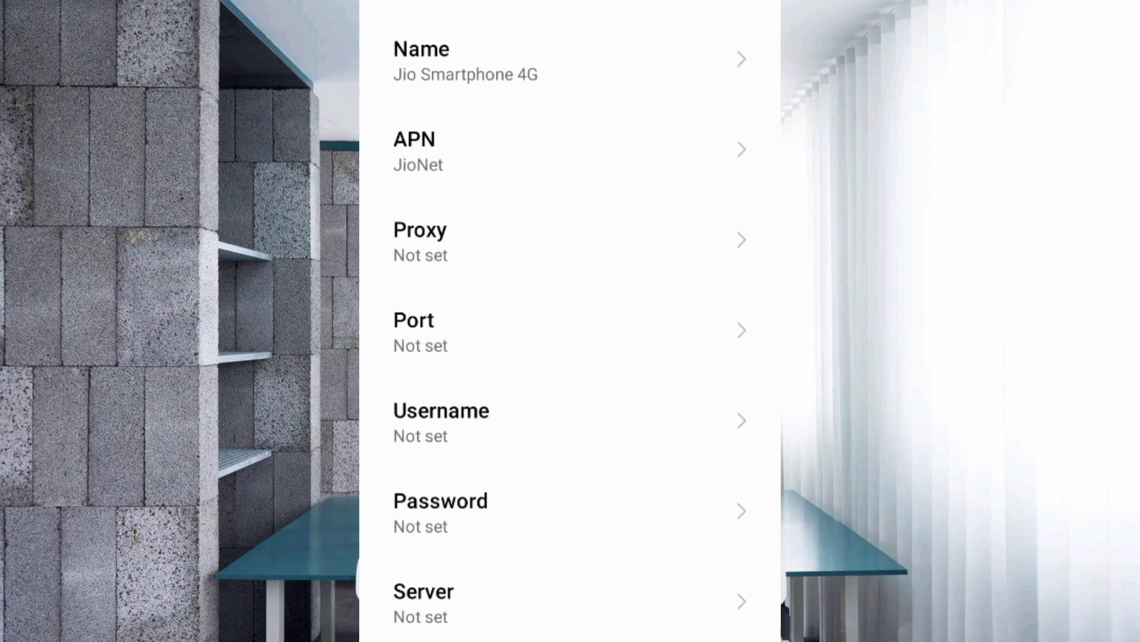
Step: Enter 'Jio RTel' as the access point's username, with capital J, R and T
left_click(570, 421)
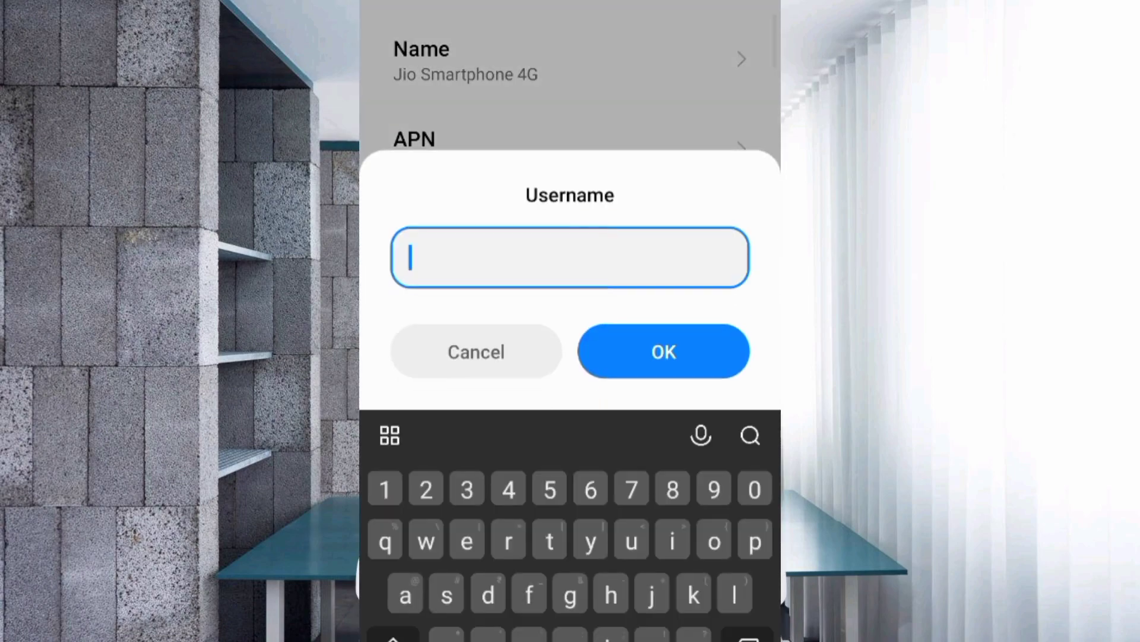
type("Jio")
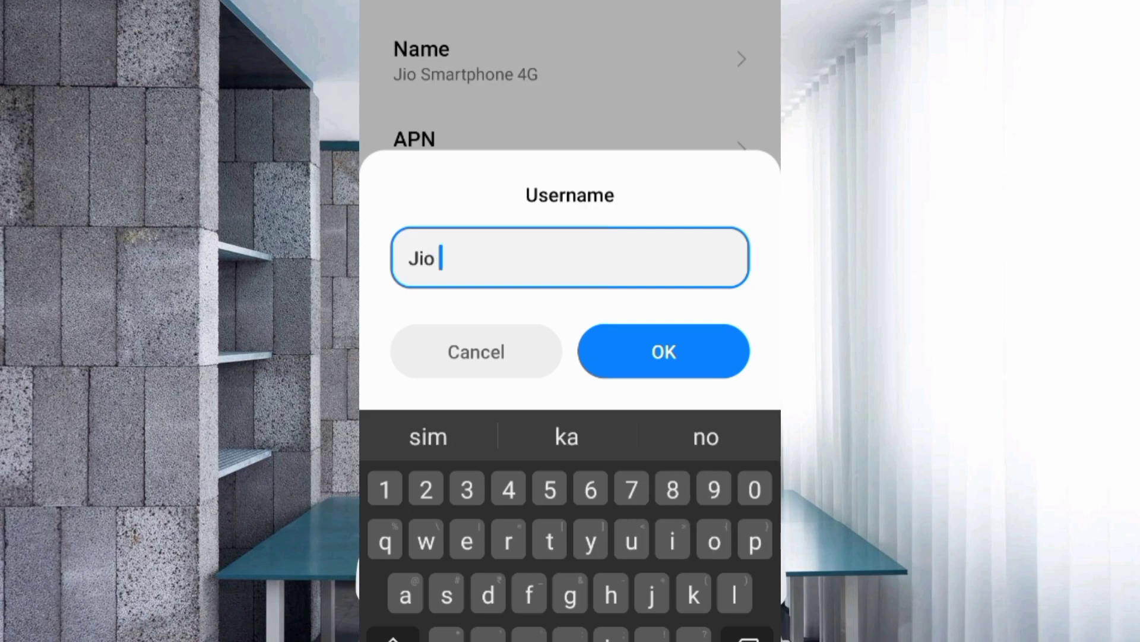
key("shift")
type("R")
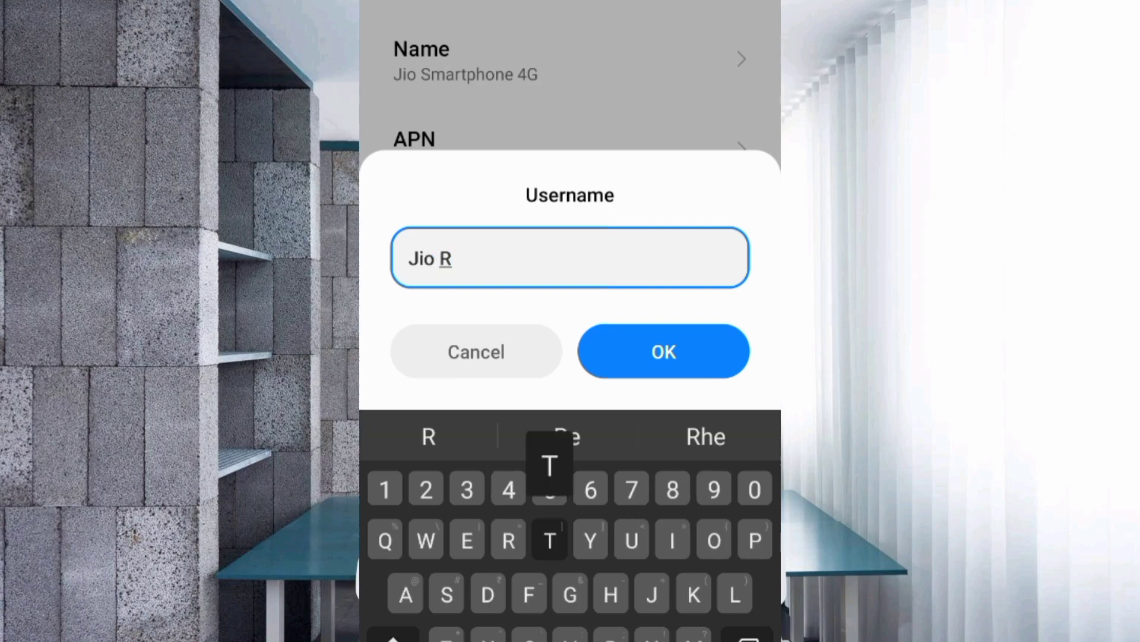
type("Tel")
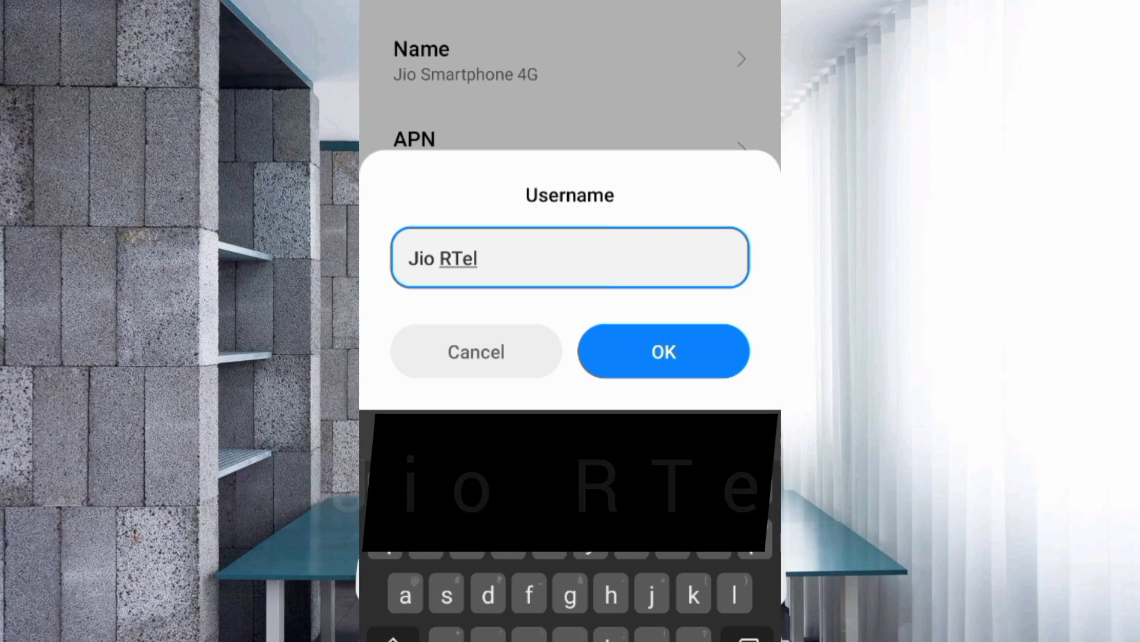
left_click(664, 351)
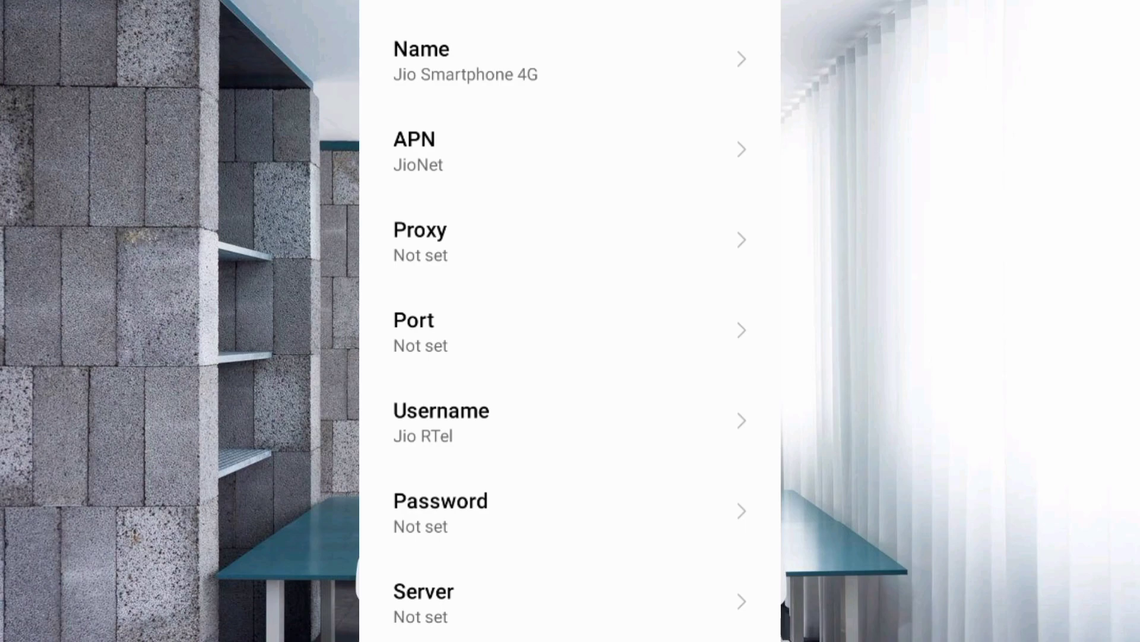
scroll(570, 321, "down", 3)
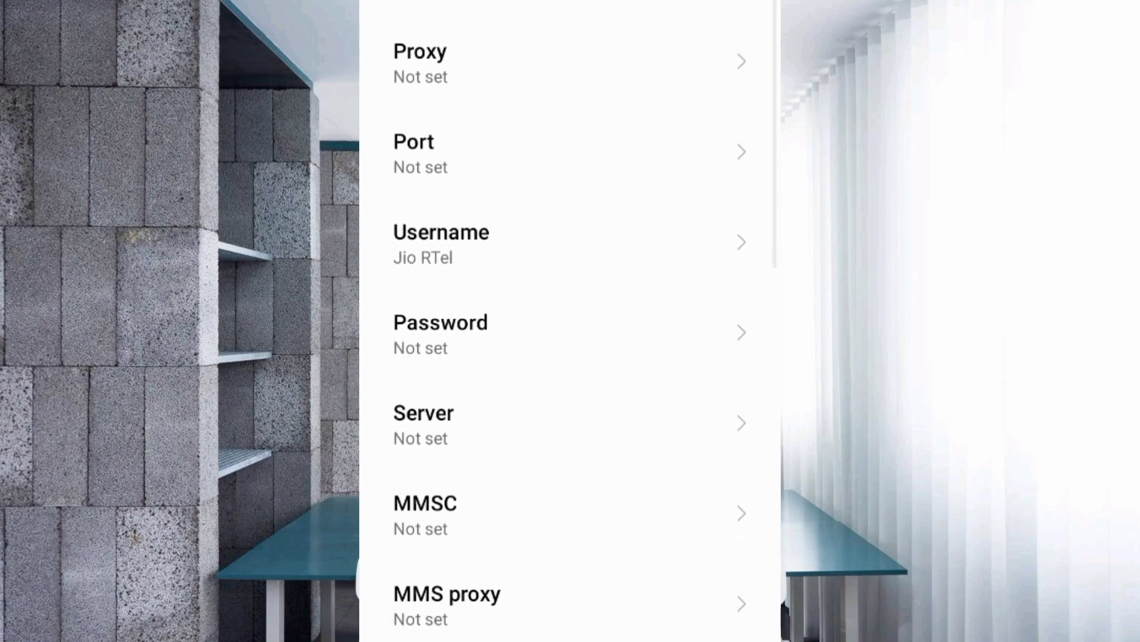
scroll(570, 321, "down", 4)
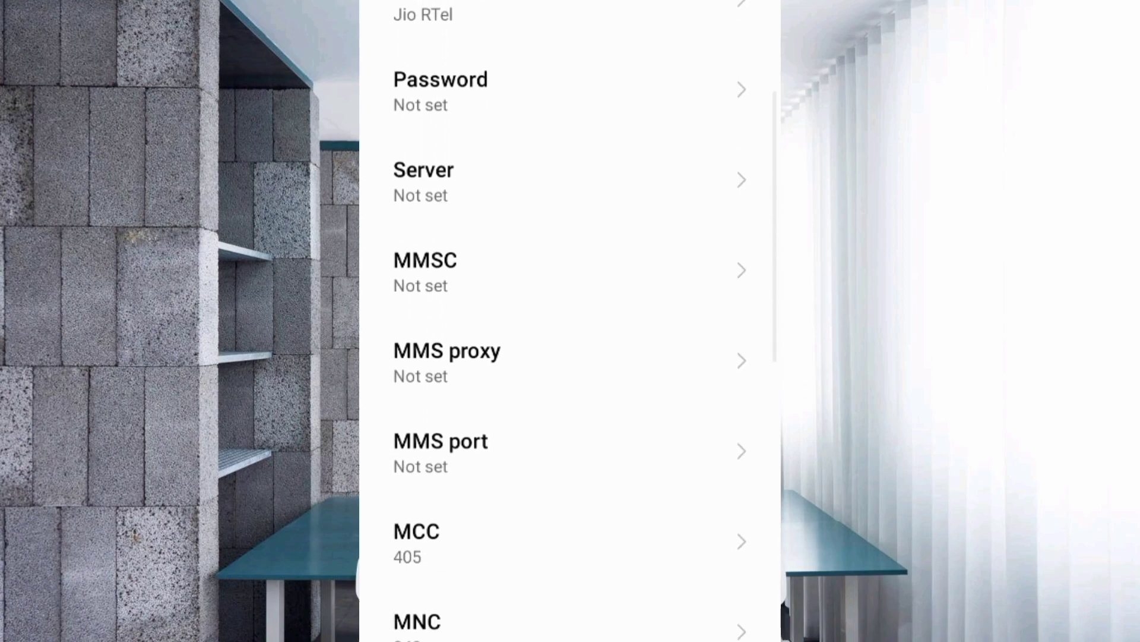
scroll(570, 321, "down", 2)
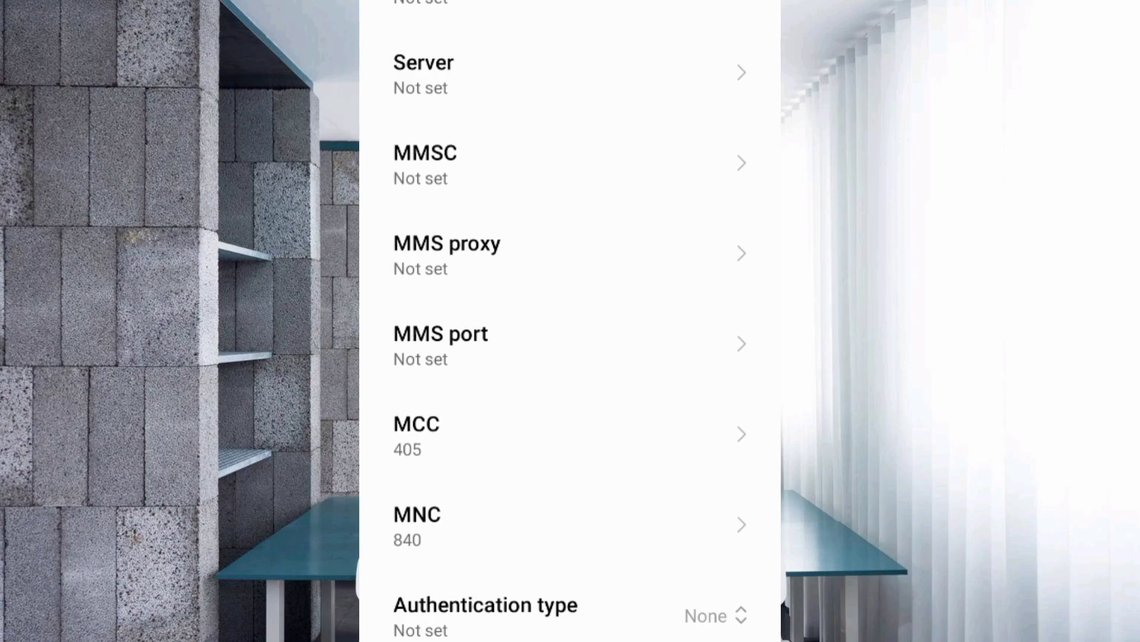
left_click(570, 72)
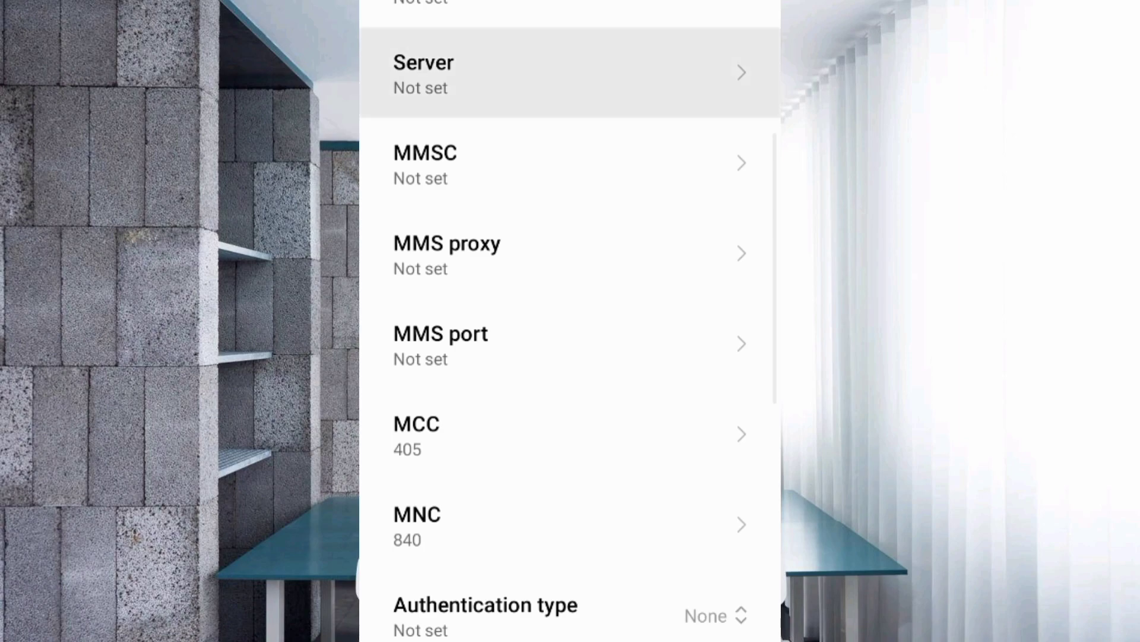
type("www")
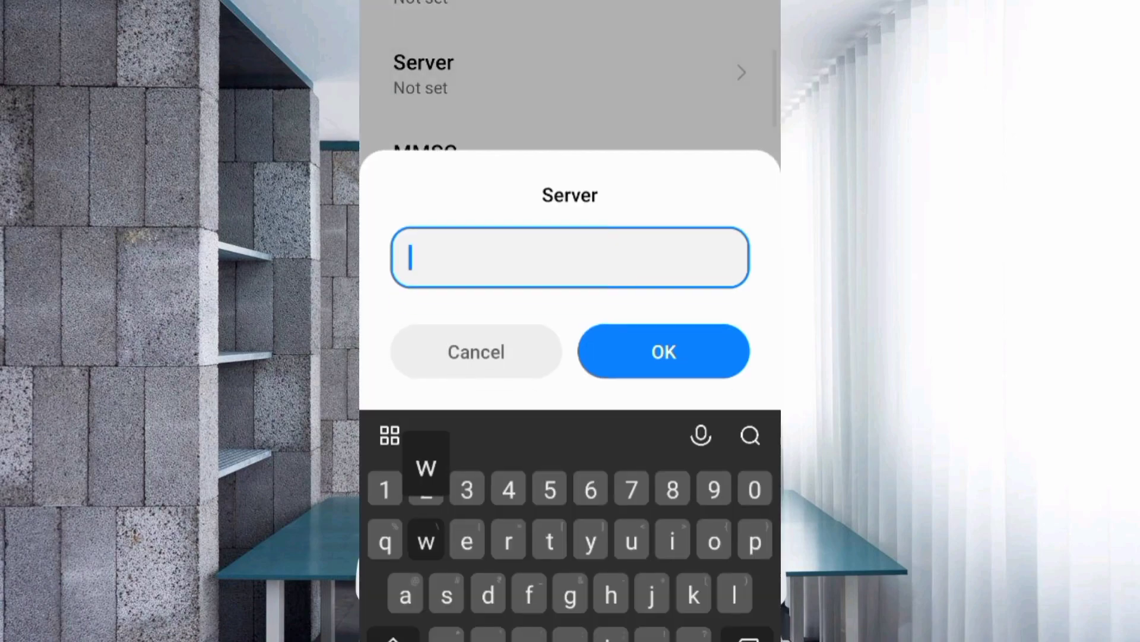
type(".")
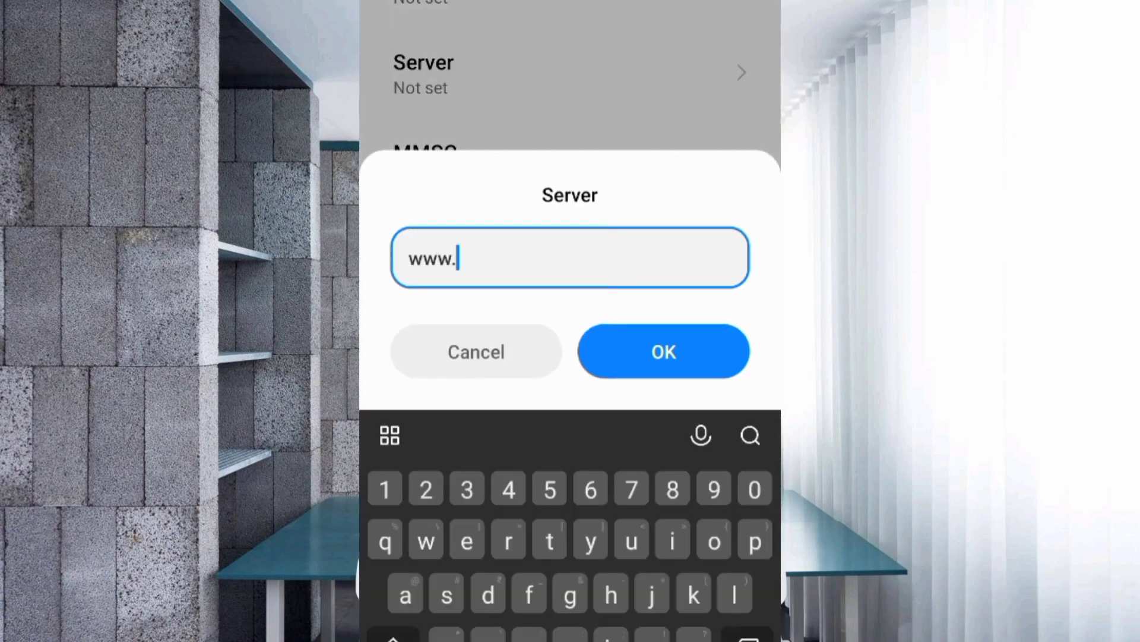
type("jio.net.in")
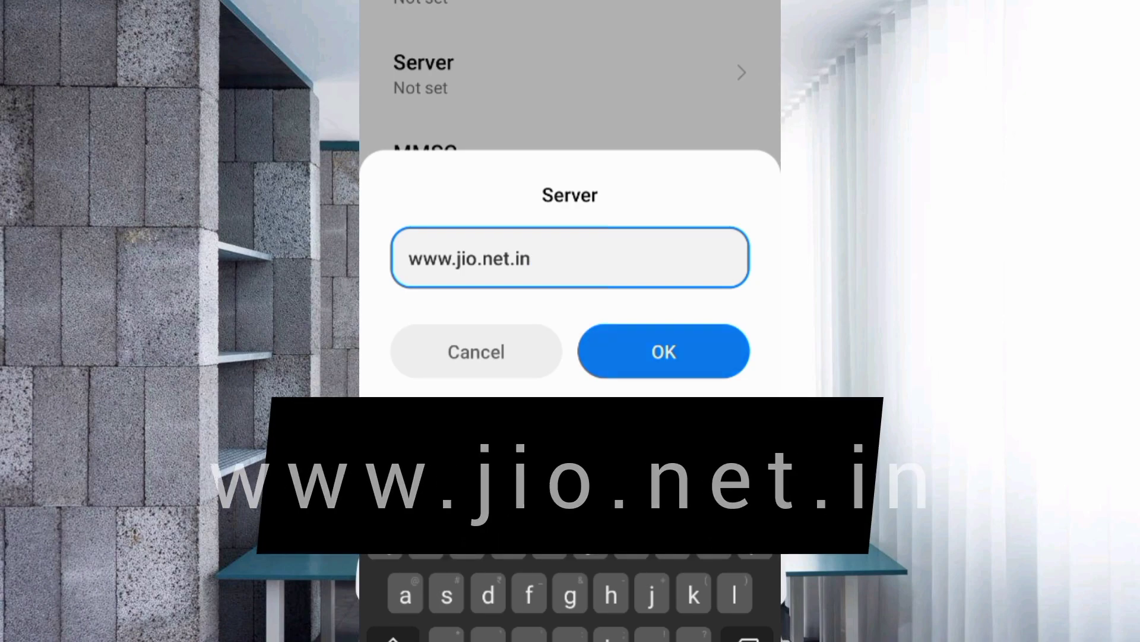
left_click(663, 351)
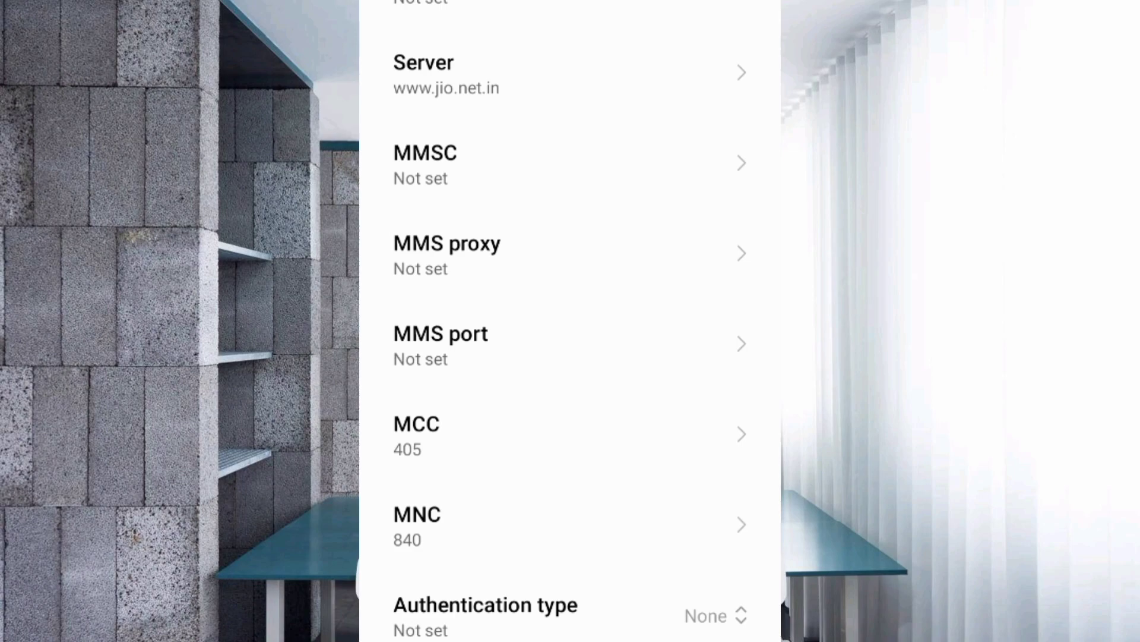
Step: Change the access point's Authentication type to PAP or CHAP
left_click_drag(570, 612, 570, 270)
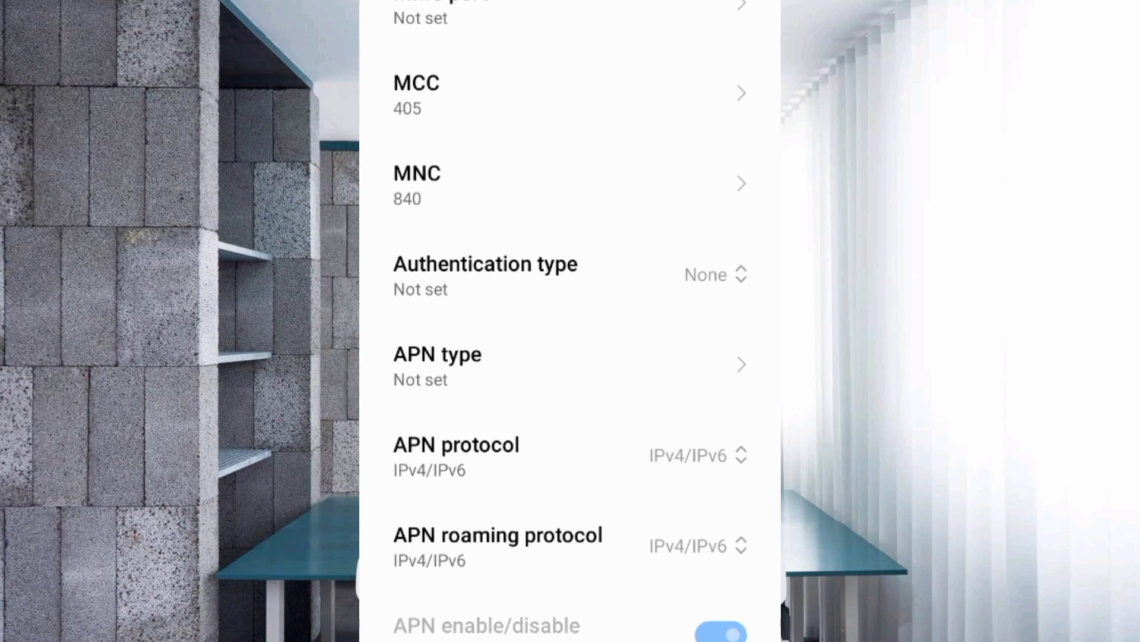
left_click(534, 275)
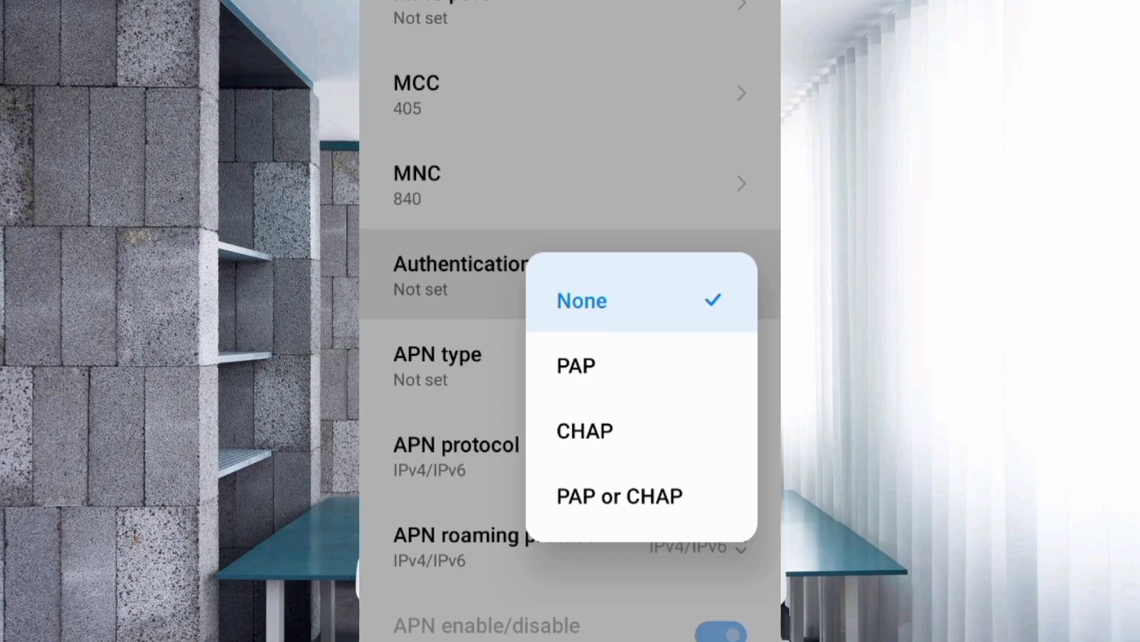
left_click(620, 496)
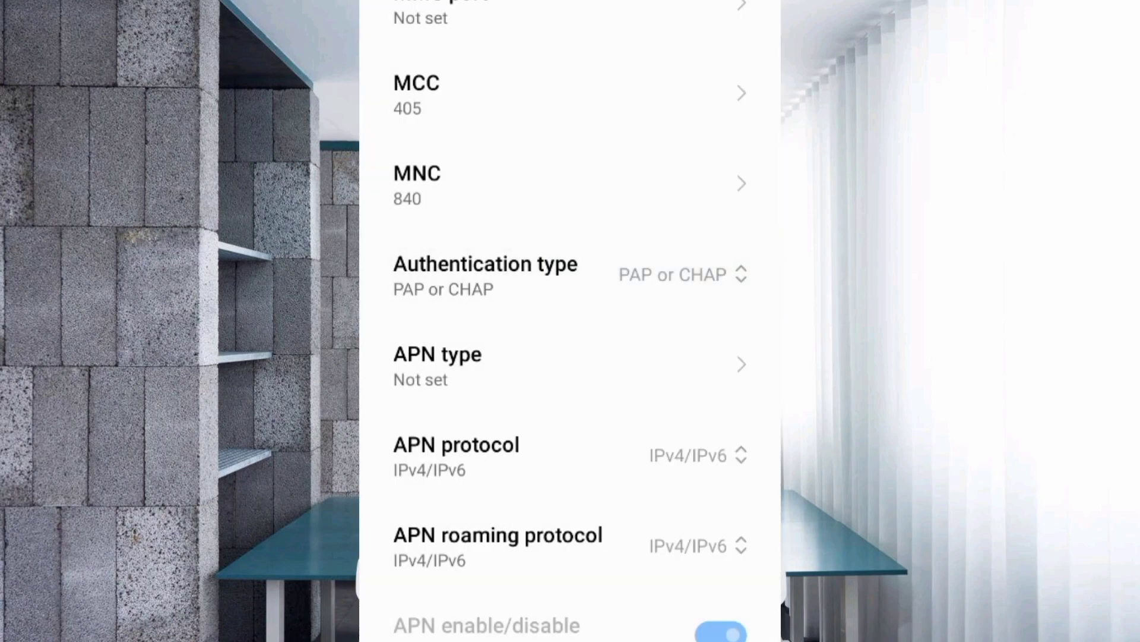
left_click(535, 363)
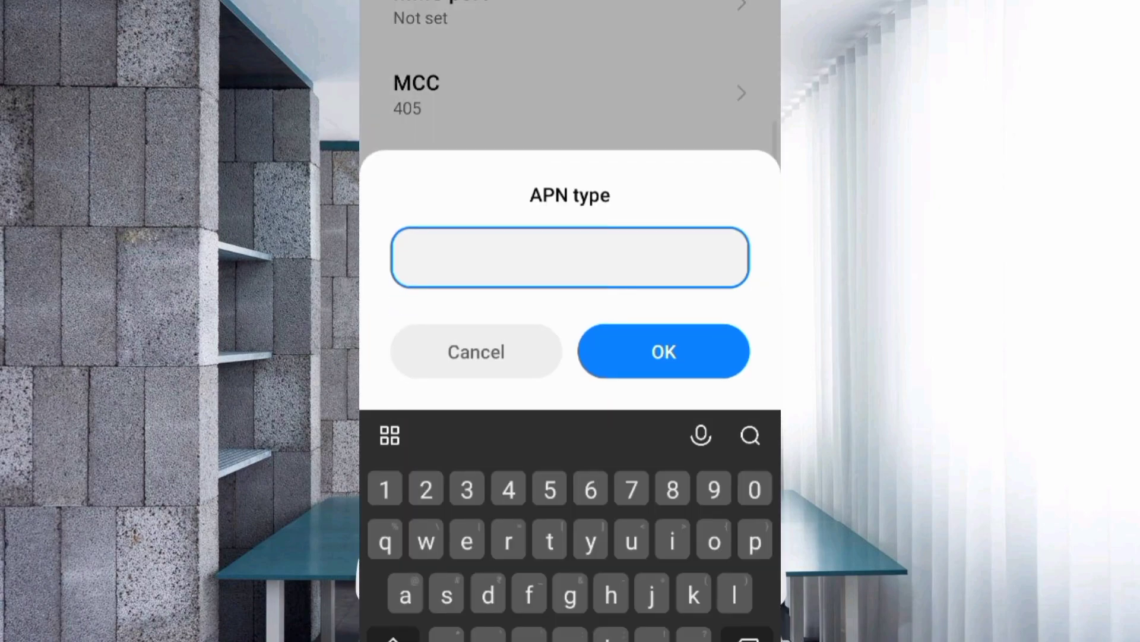
Step: Enter 'default' as the APN type and confirm it
type("default")
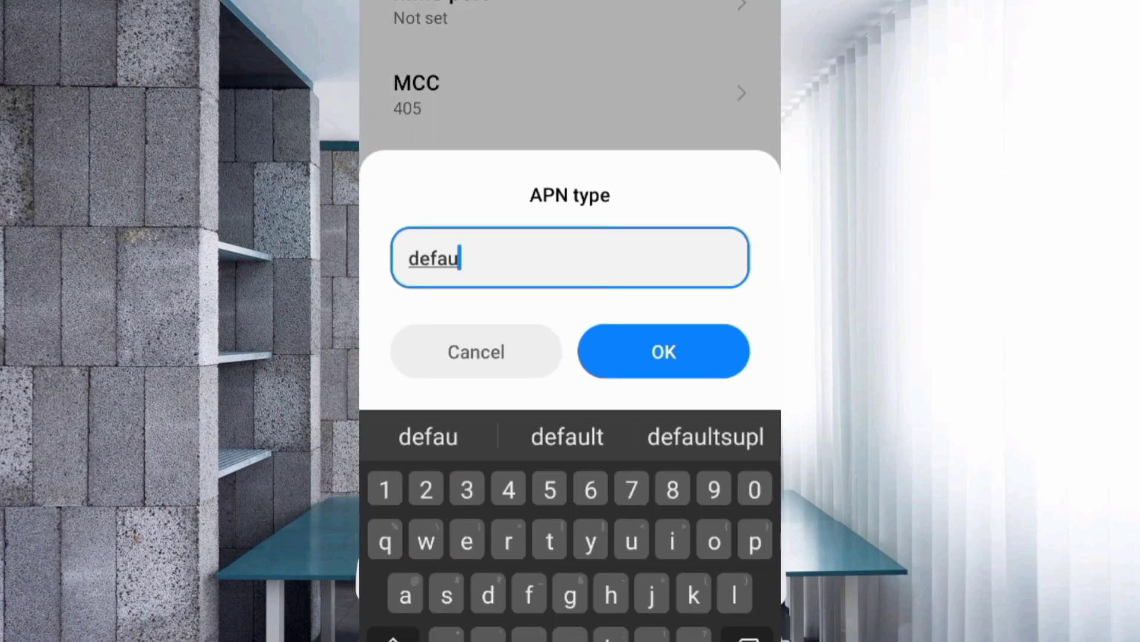
left_click(429, 437)
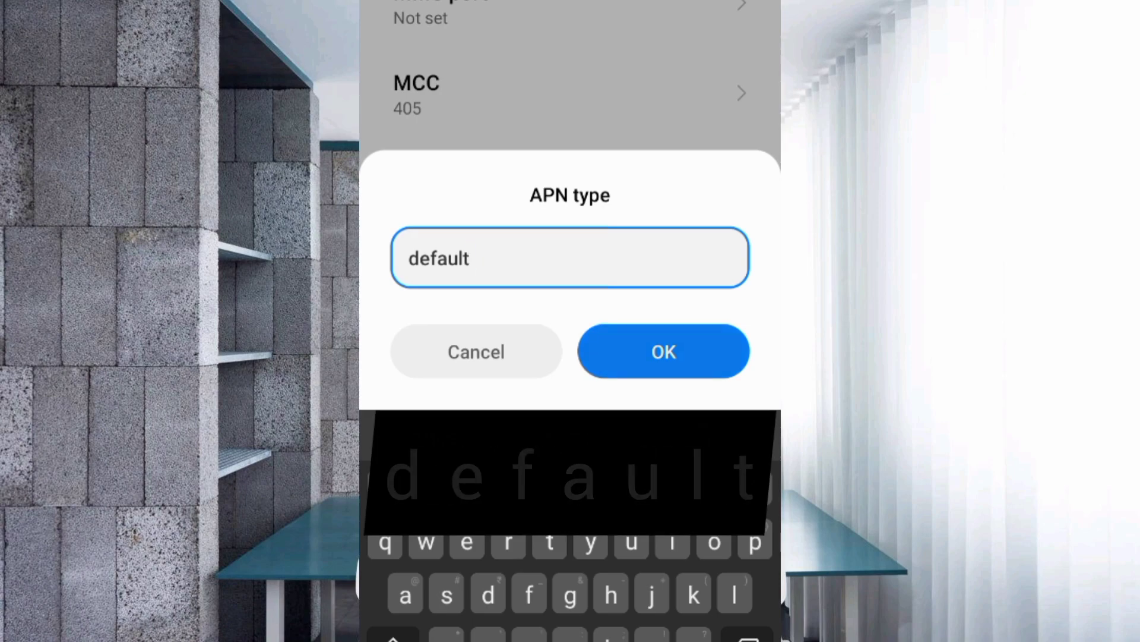
key("Return")
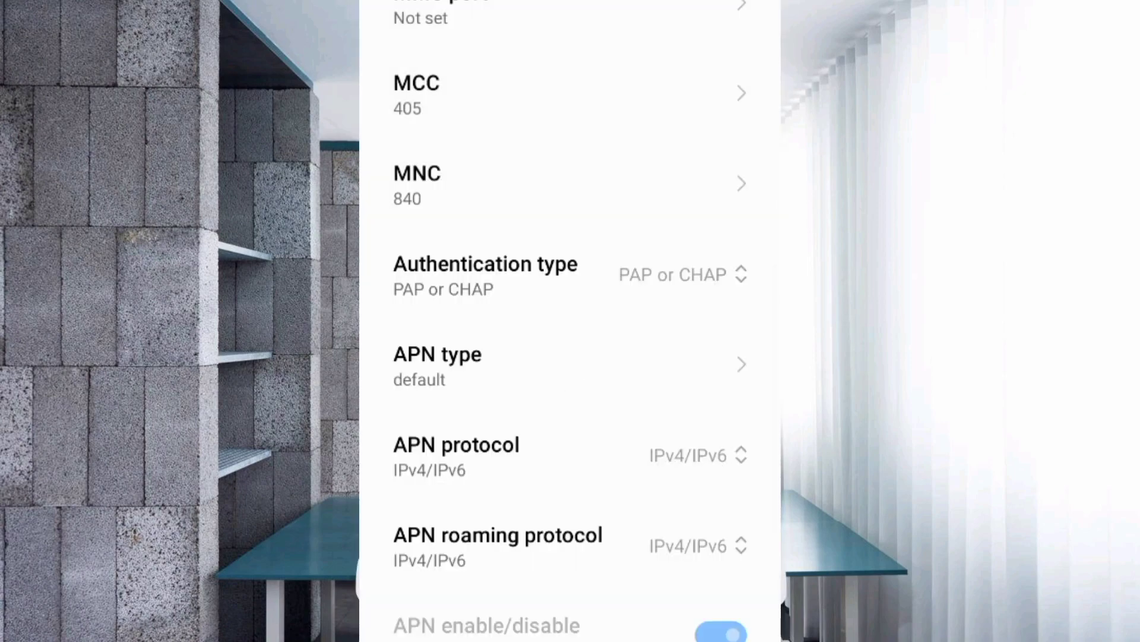
Step: Keep both APN protocol and APN roaming protocol set to IPv4/IPv6
scroll(570, 321, "down", 4)
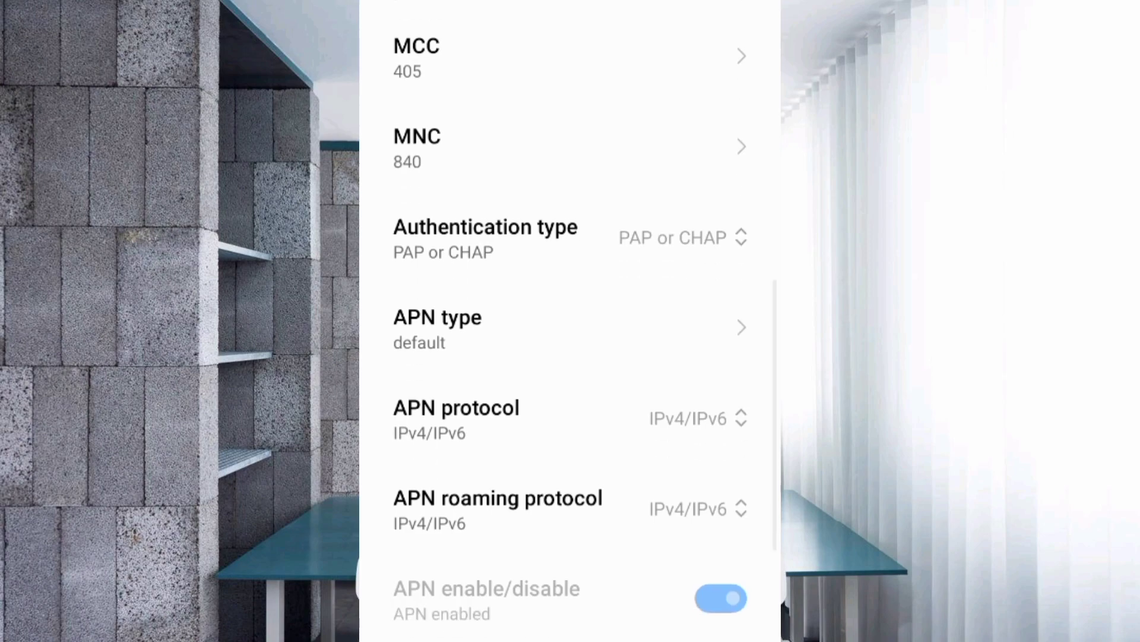
scroll(570, 321, "down", 2)
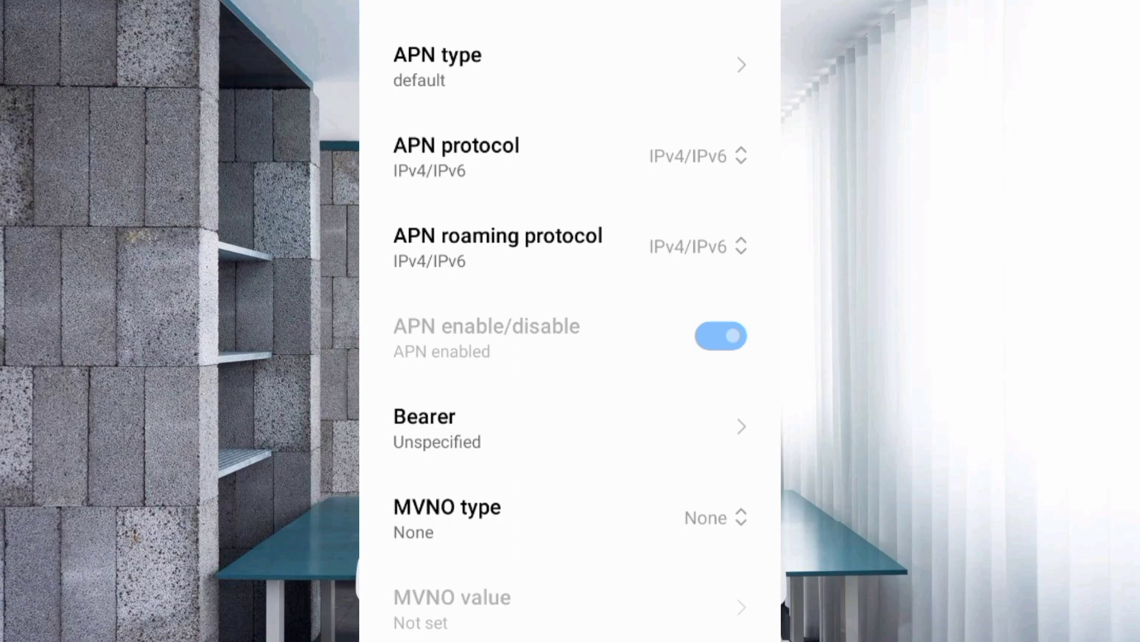
left_click(535, 155)
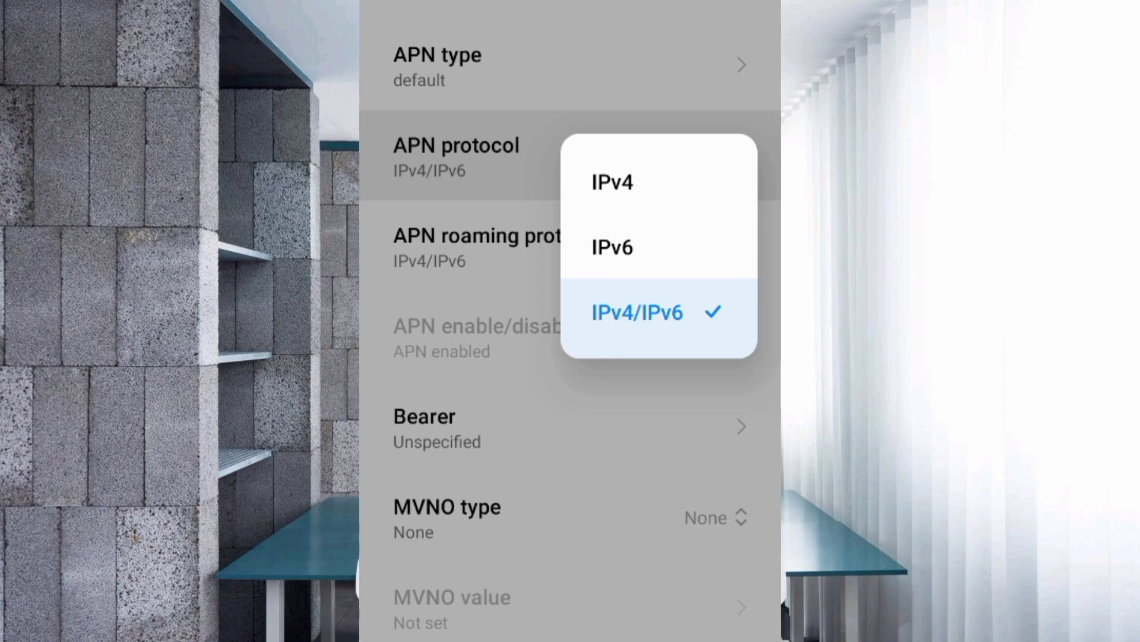
left_click(638, 312)
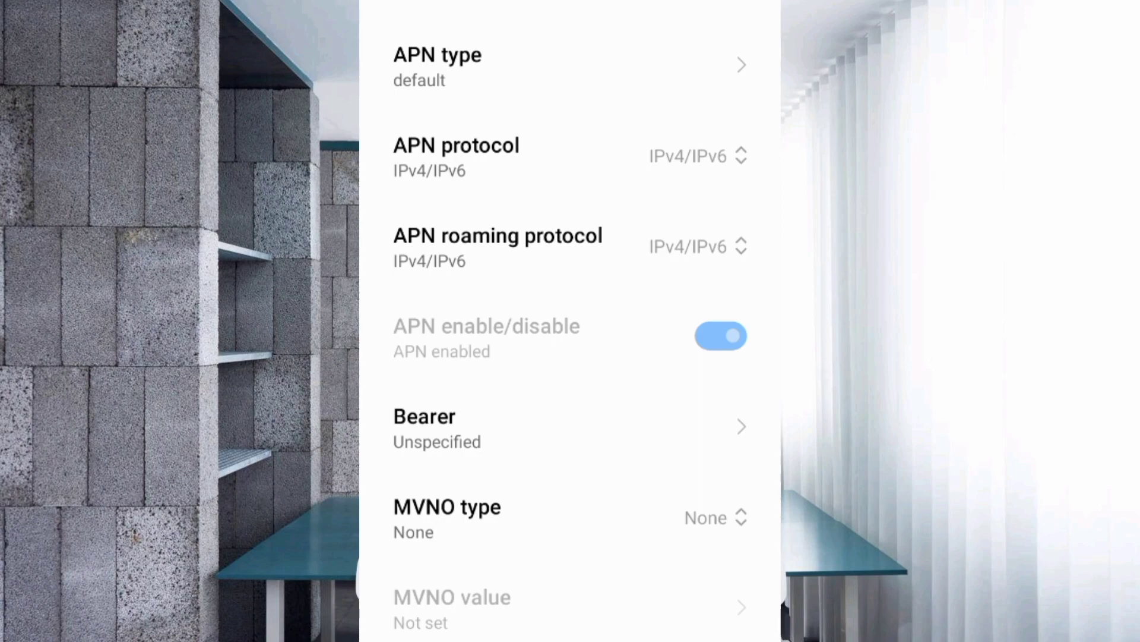
left_click(570, 246)
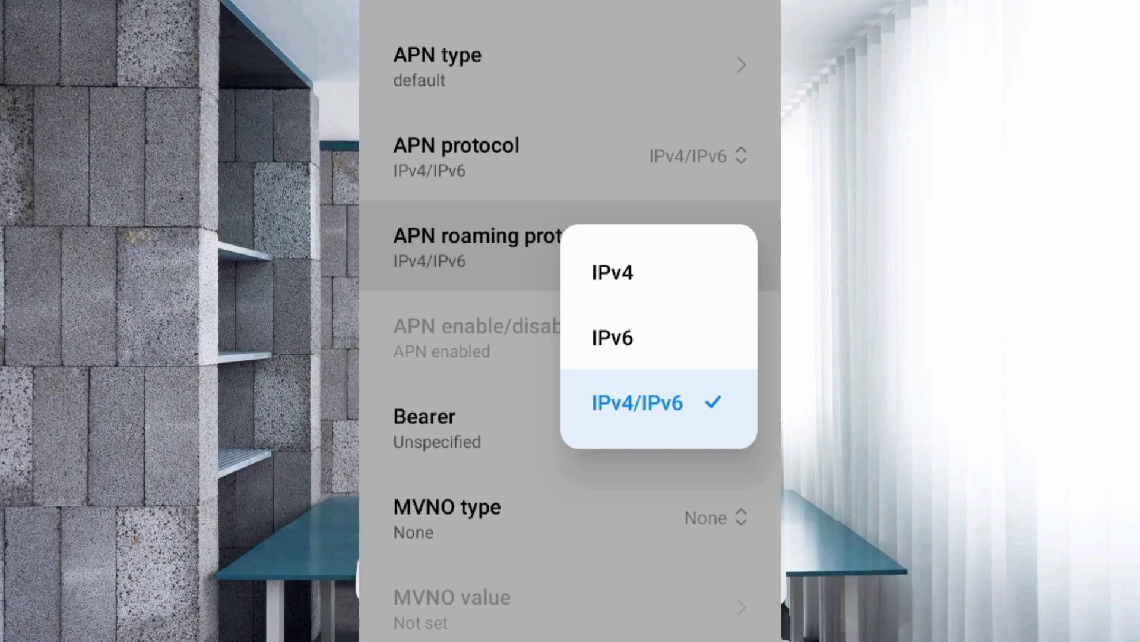
left_click(637, 403)
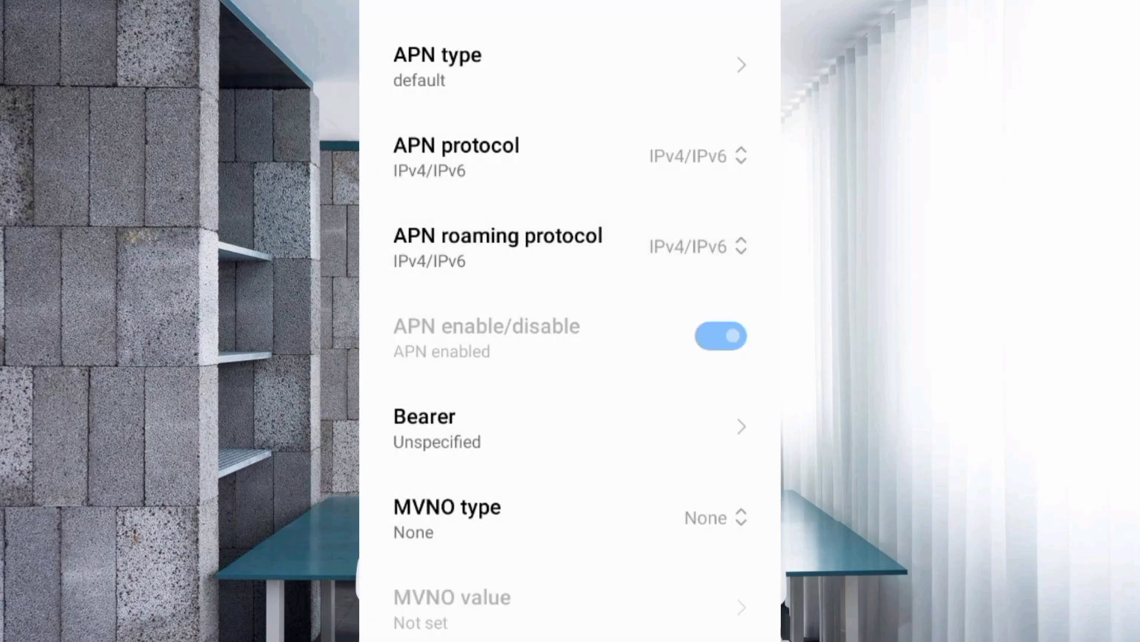
left_click(555, 426)
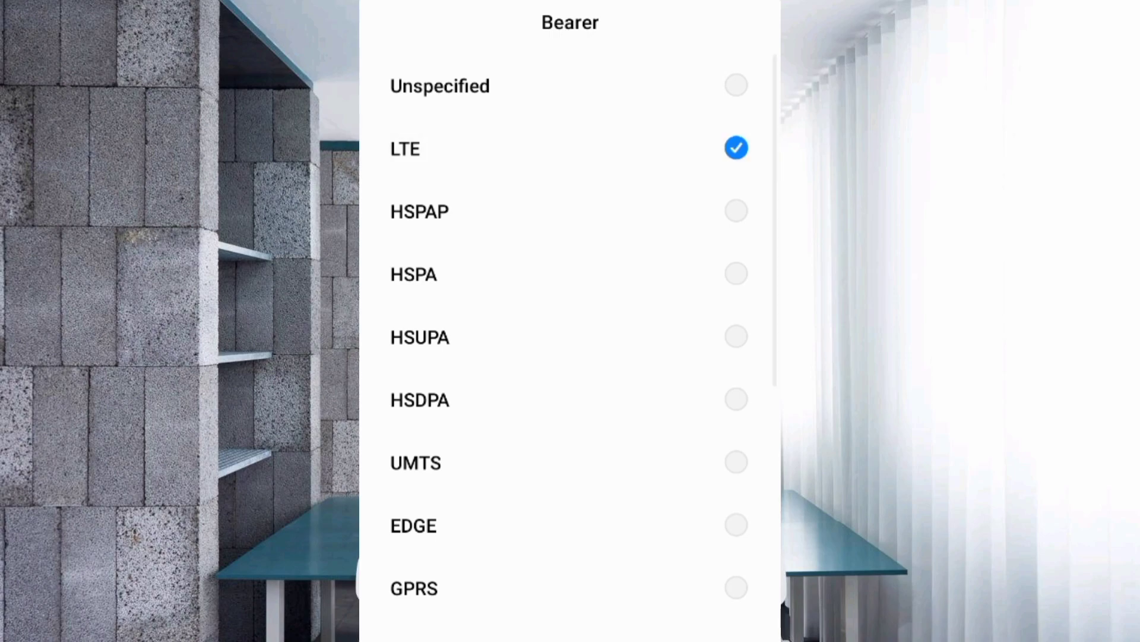
Step: Allow HSPAP, HSPA, HSUPA, HSDPA, UMTS, EDGE and GPRS bearers alongside LTE and confirm
left_click(558, 211)
left_click(558, 274)
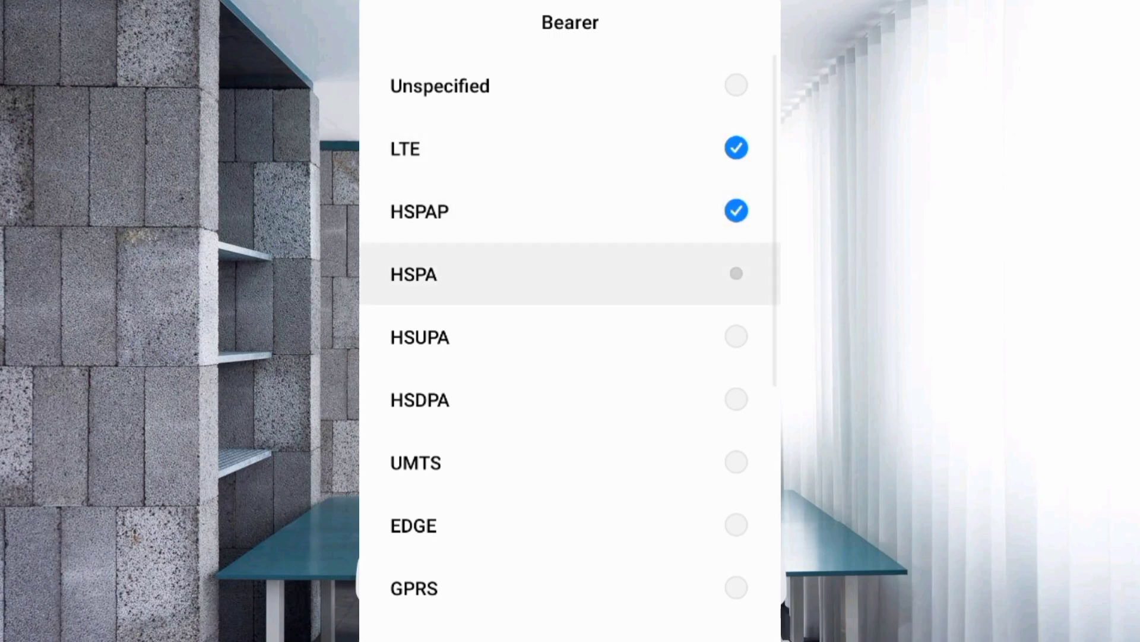
left_click(558, 337)
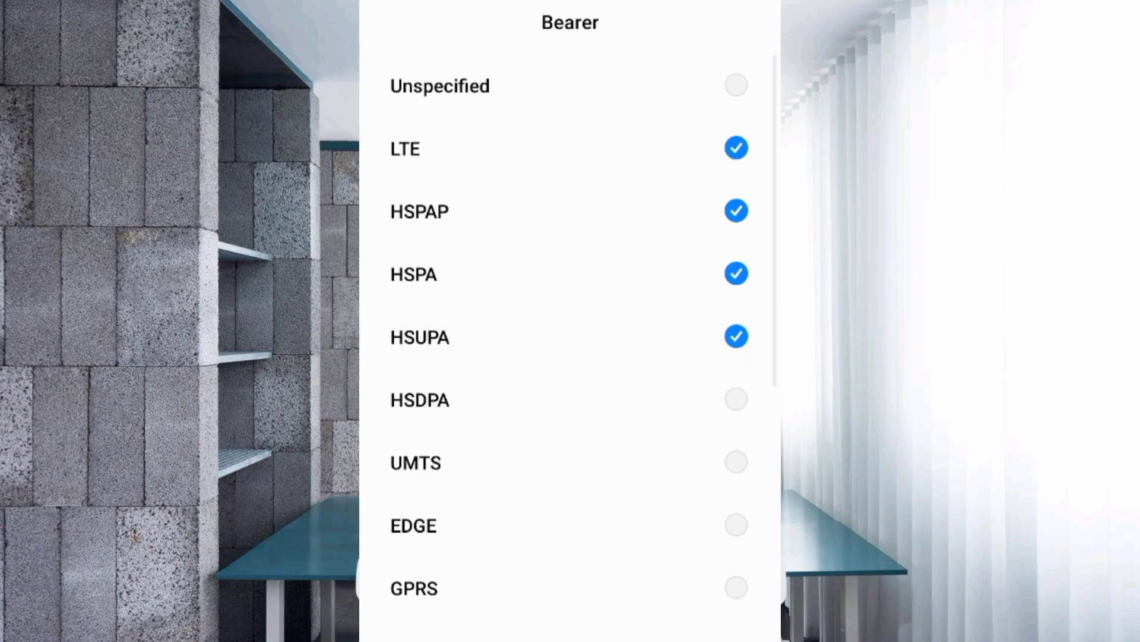
left_click(558, 400)
left_click(559, 462)
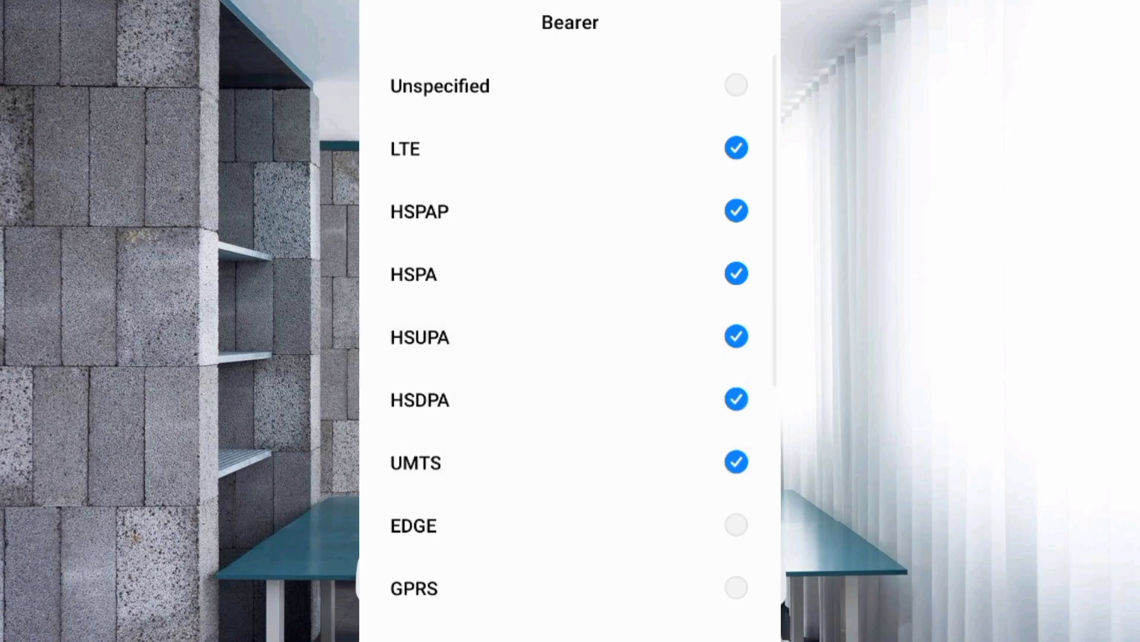
left_click(558, 525)
left_click(558, 589)
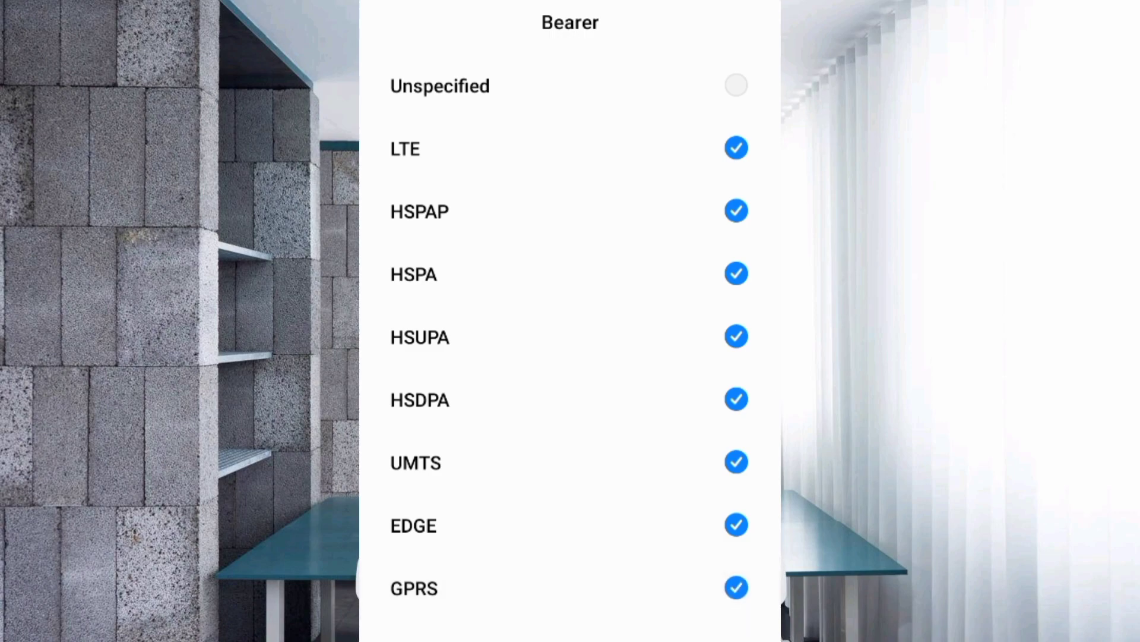
scroll(571, 321, "down", 7)
scroll(571, 321, "up", 7)
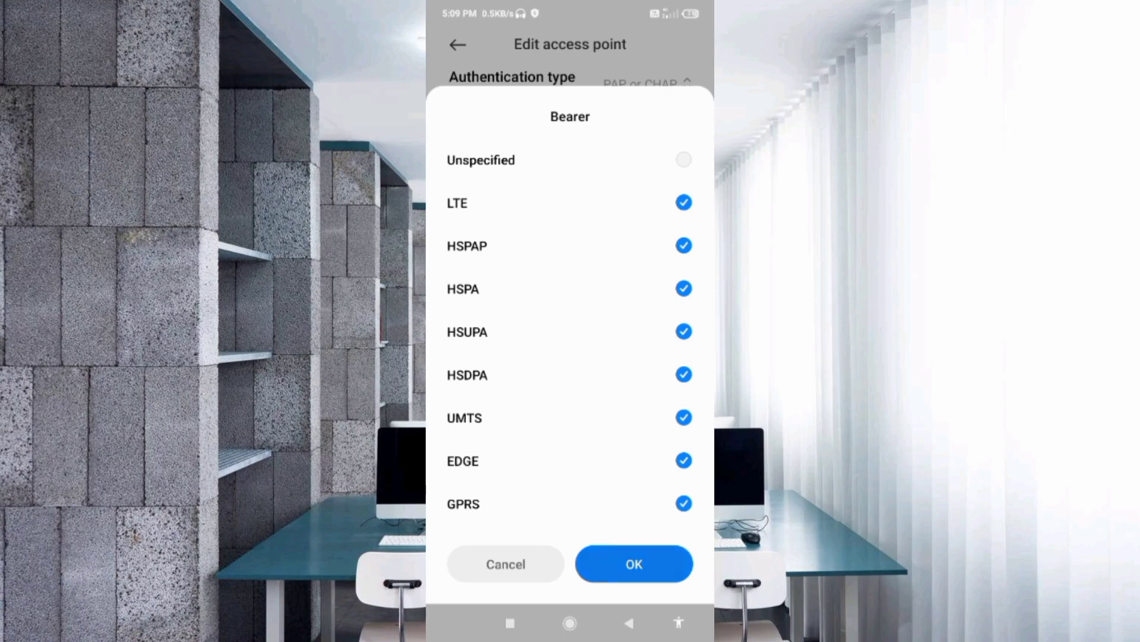
left_click(634, 563)
scroll(570, 320, "up", 10)
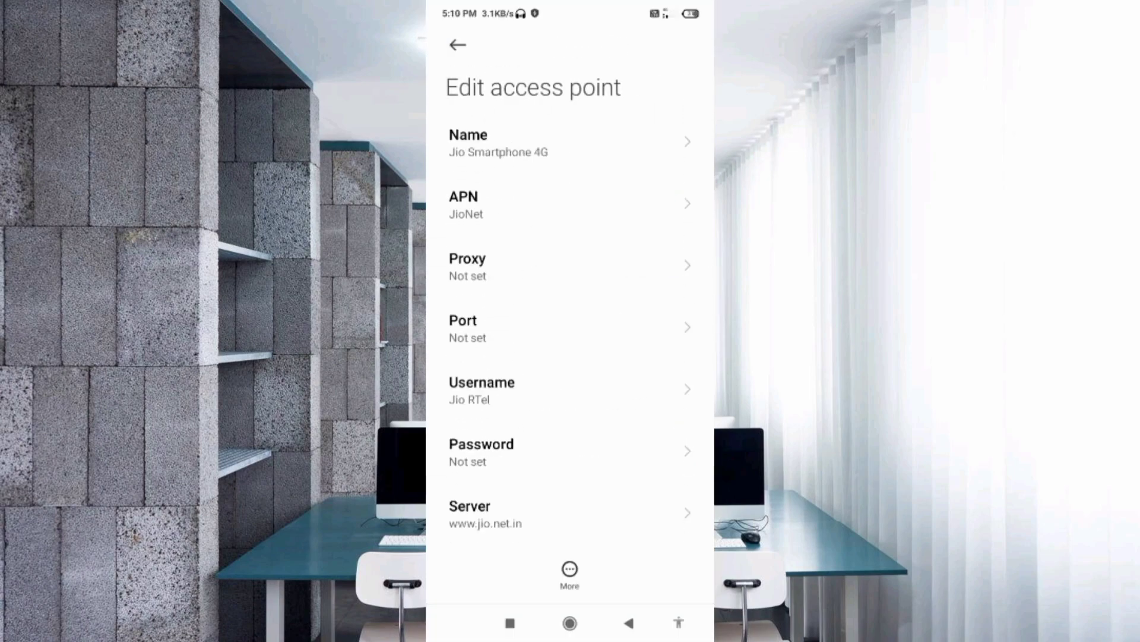
Step: Save the new Jio Smartphone 4G APN, select it as the active APN, and return home
left_click(570, 572)
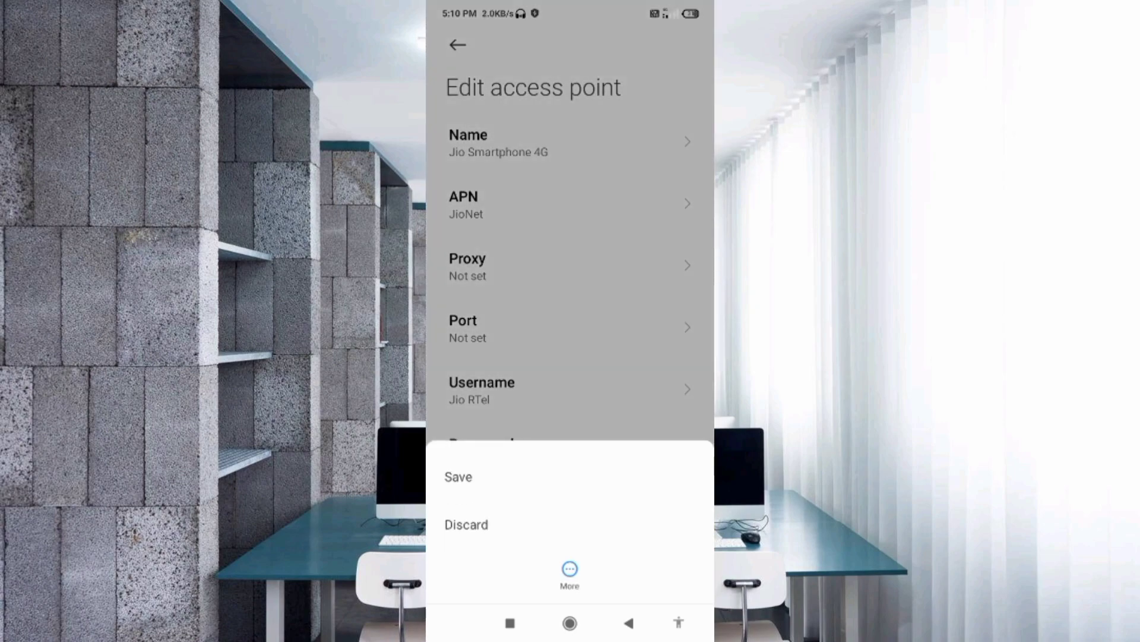
left_click(458, 476)
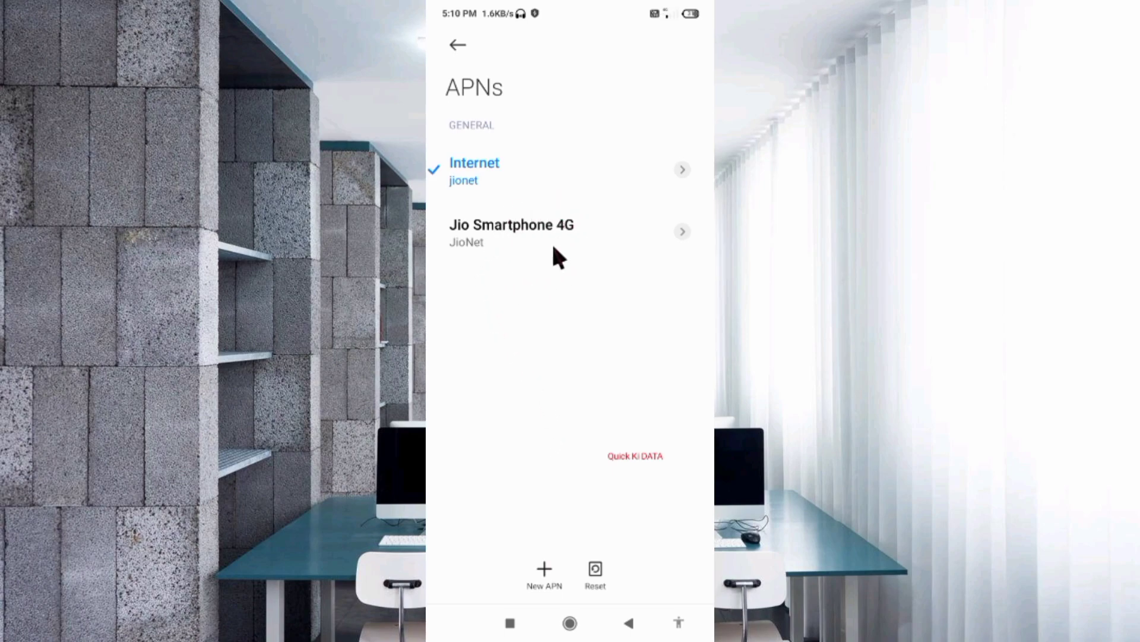
left_click(484, 254)
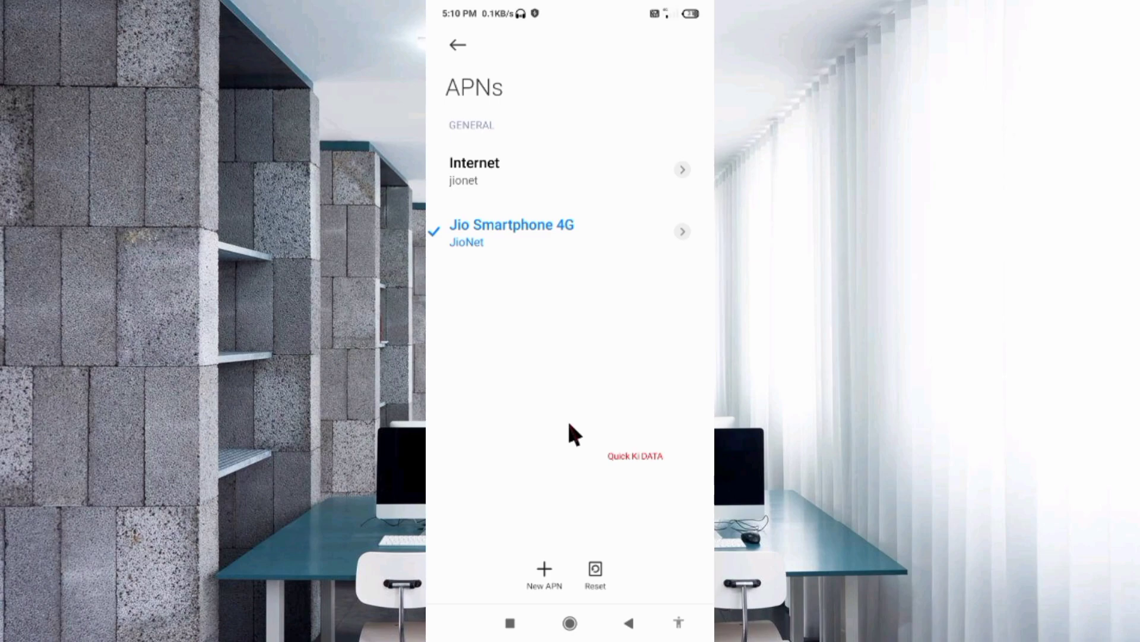
key("super")
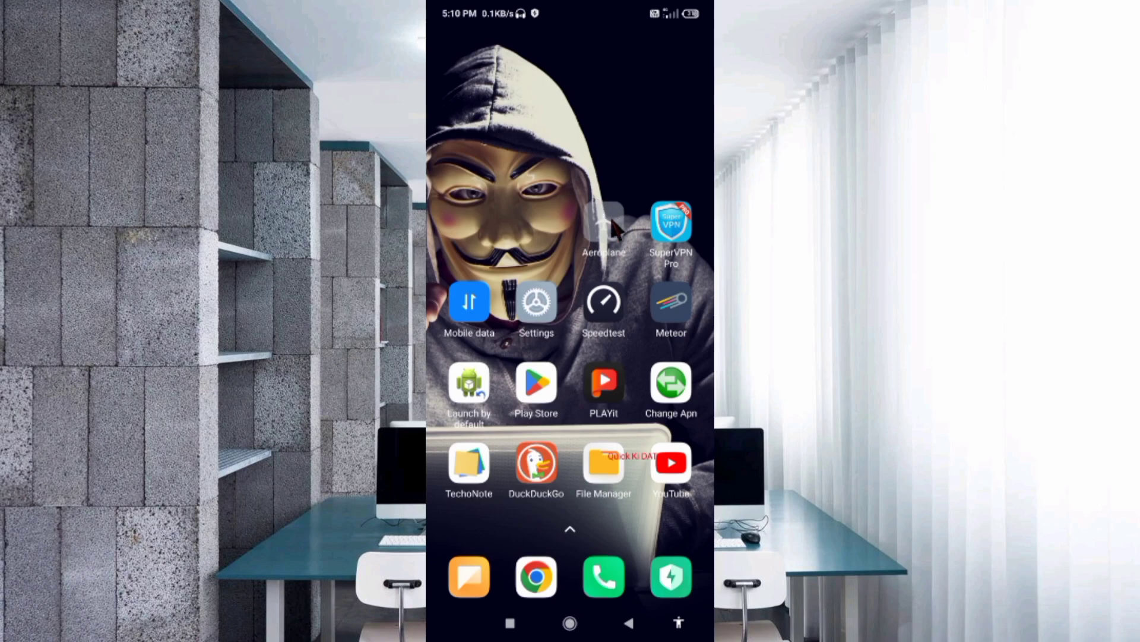
Step: Toggle aeroplane mode on and off to reconnect the network, then launch Speedtest
left_click(604, 230)
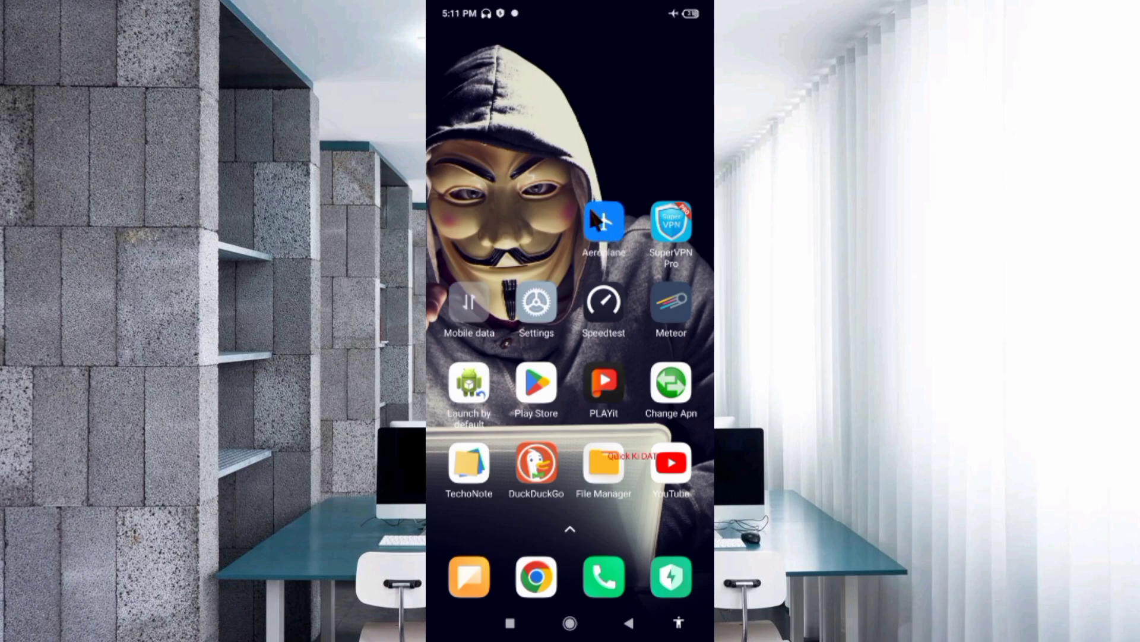
left_click(610, 236)
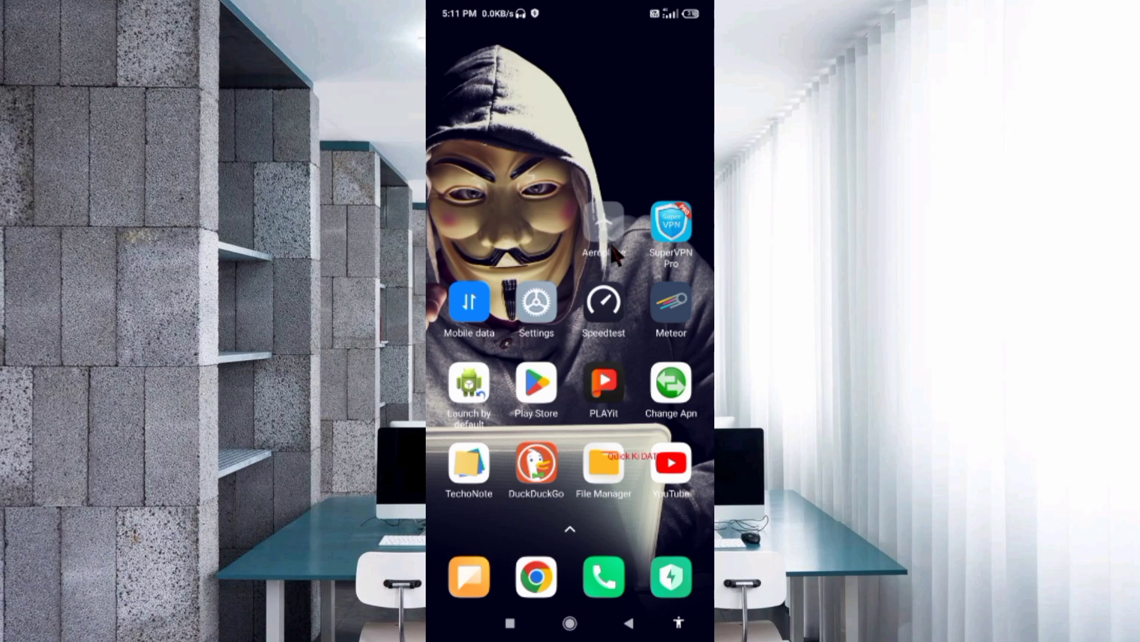
left_click(610, 329)
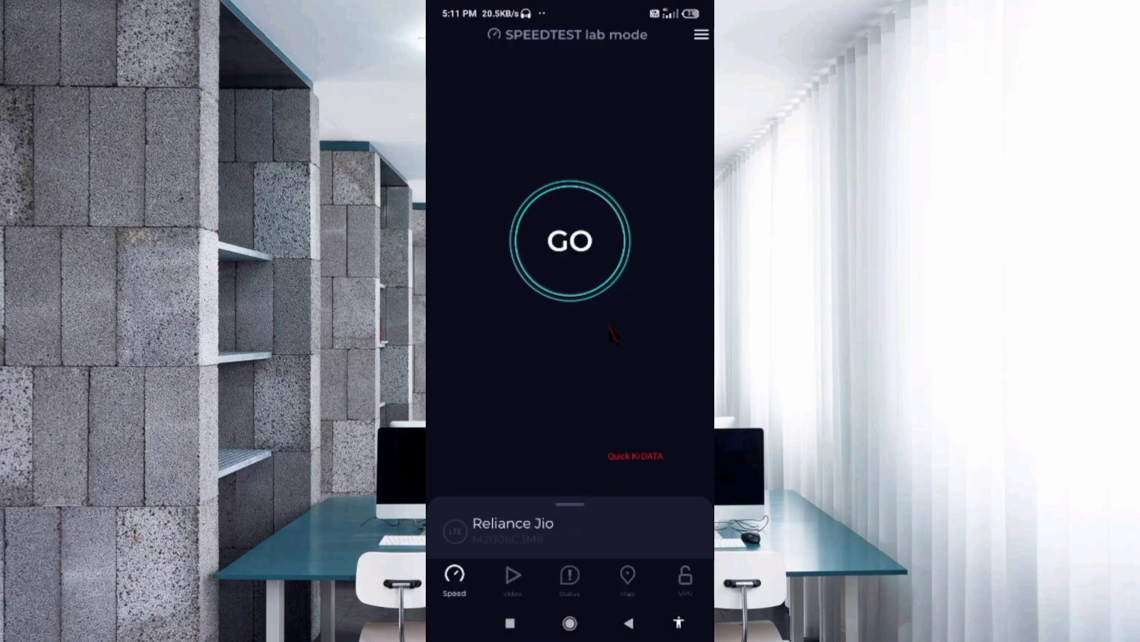
Step: Run a speed test on Reliance Jio: 16.9 Mbps down, 3.96 Mbps up, 49 ms ping
left_click(561, 231)
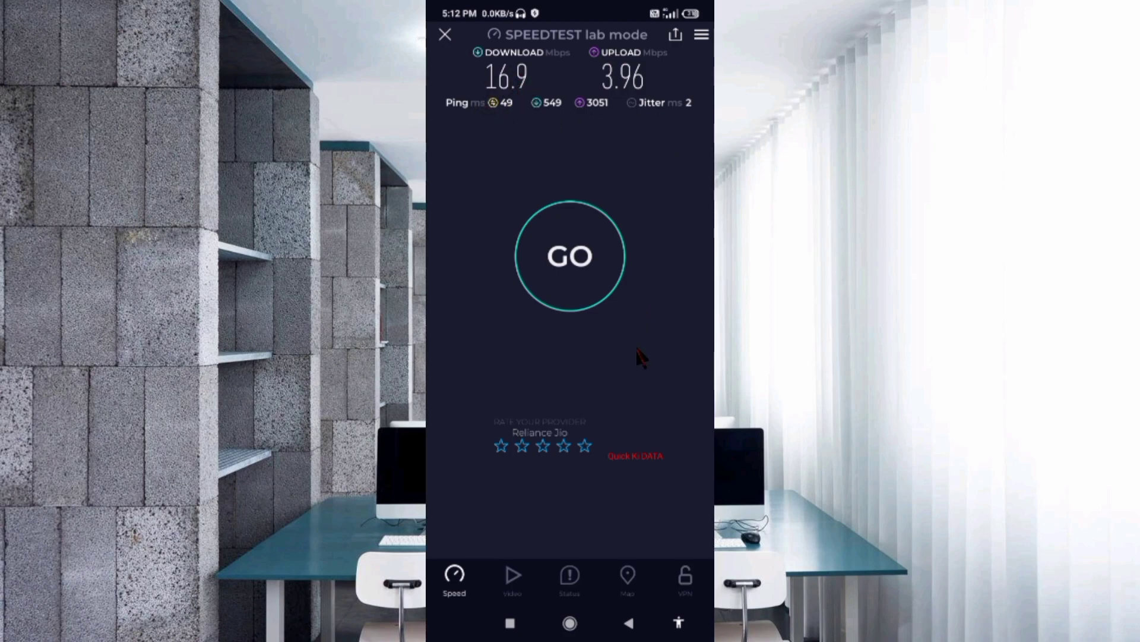
key("super")
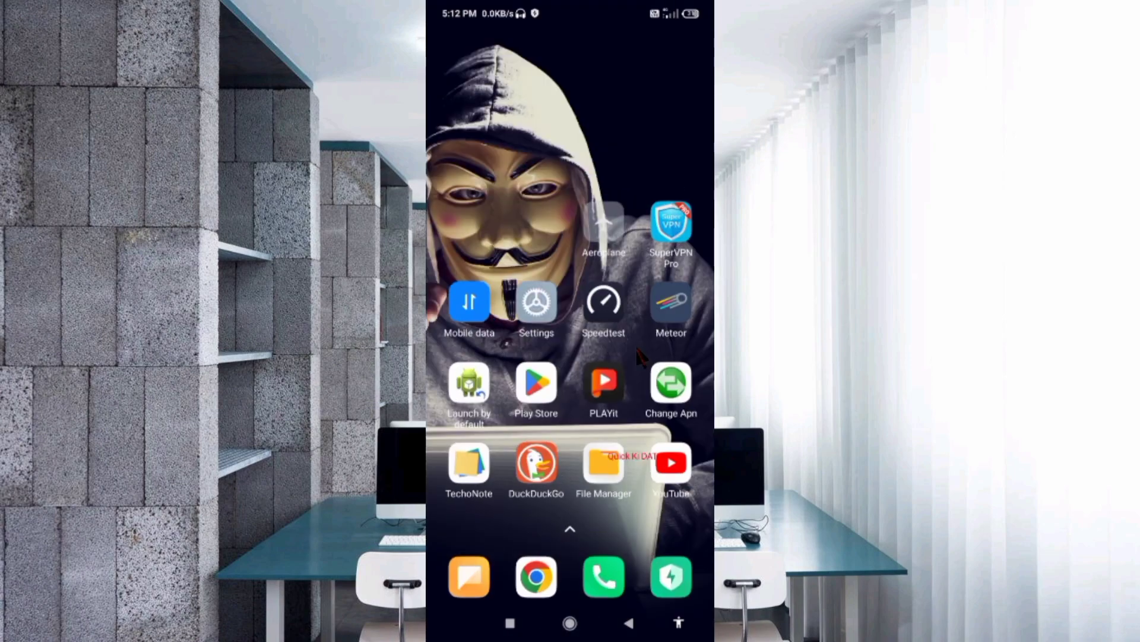